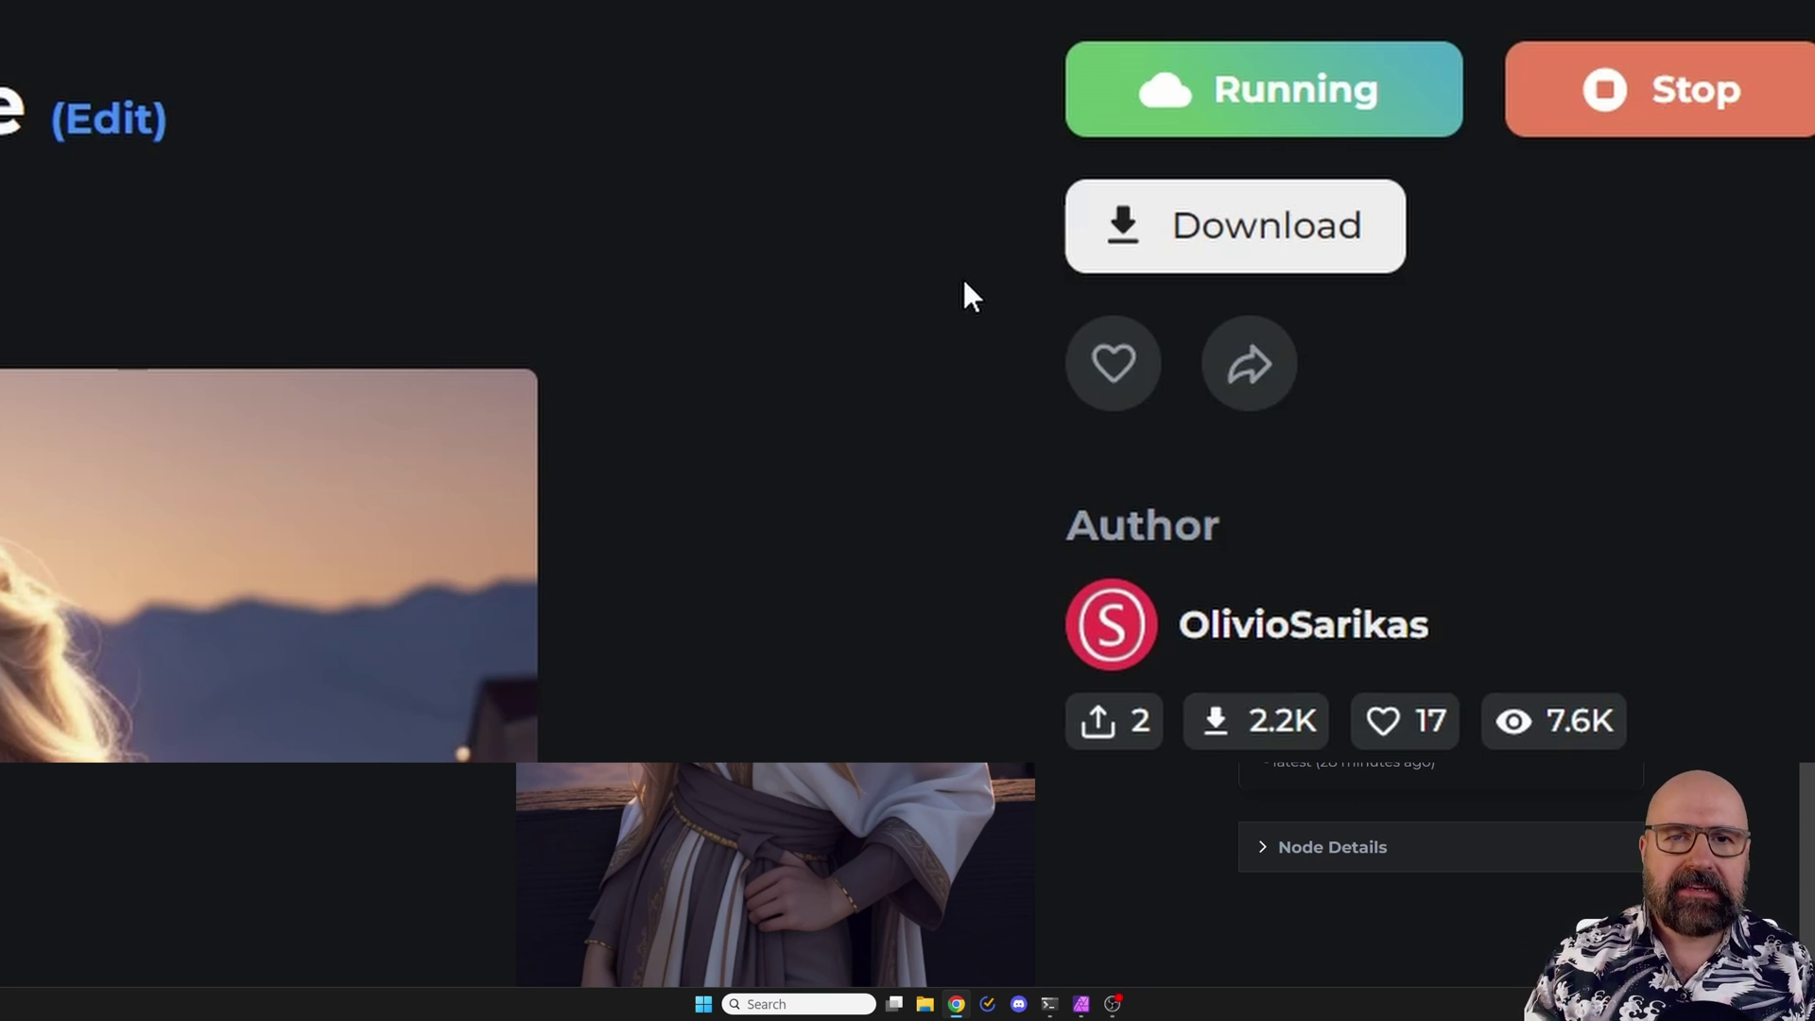
Step: Open the running OpenArt session's workflow canvas and pan down through its workflow groups
{"action": "left_click", "coordinate": [1215, 121]}
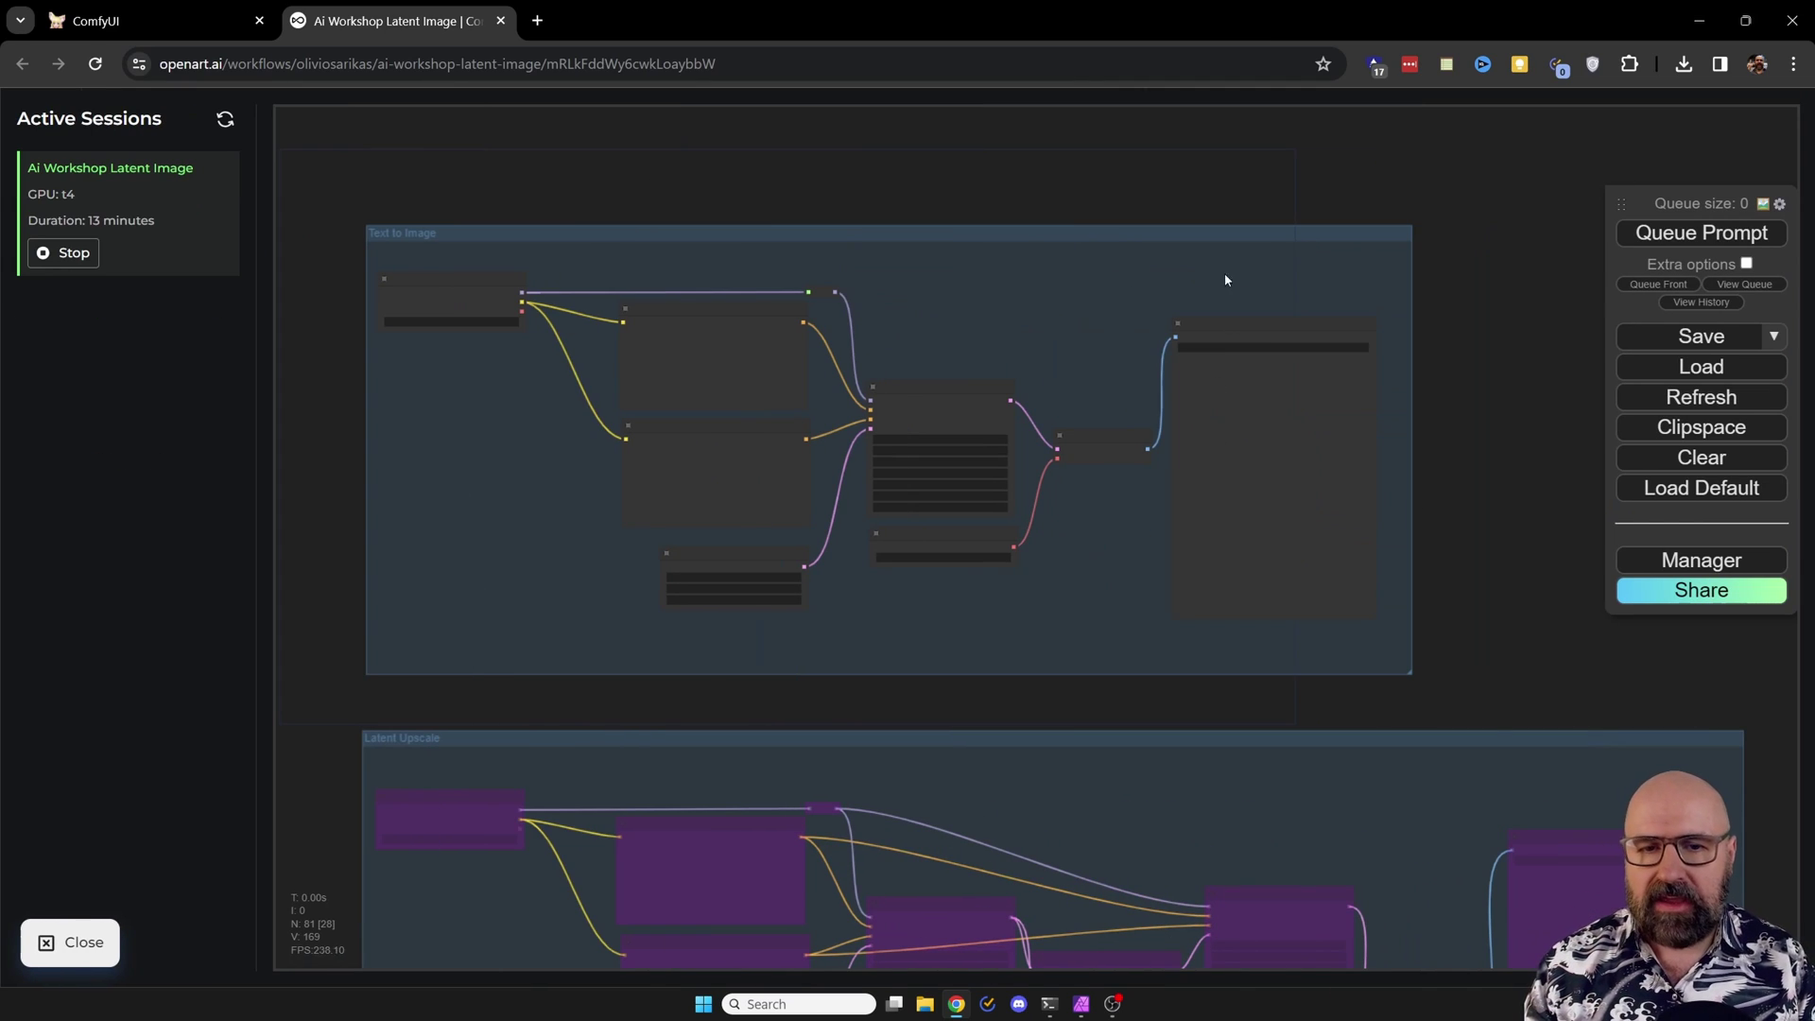
{"action": "scroll", "coordinate": [1431, 563], "scroll_direction": "down", "scroll_amount": 8}
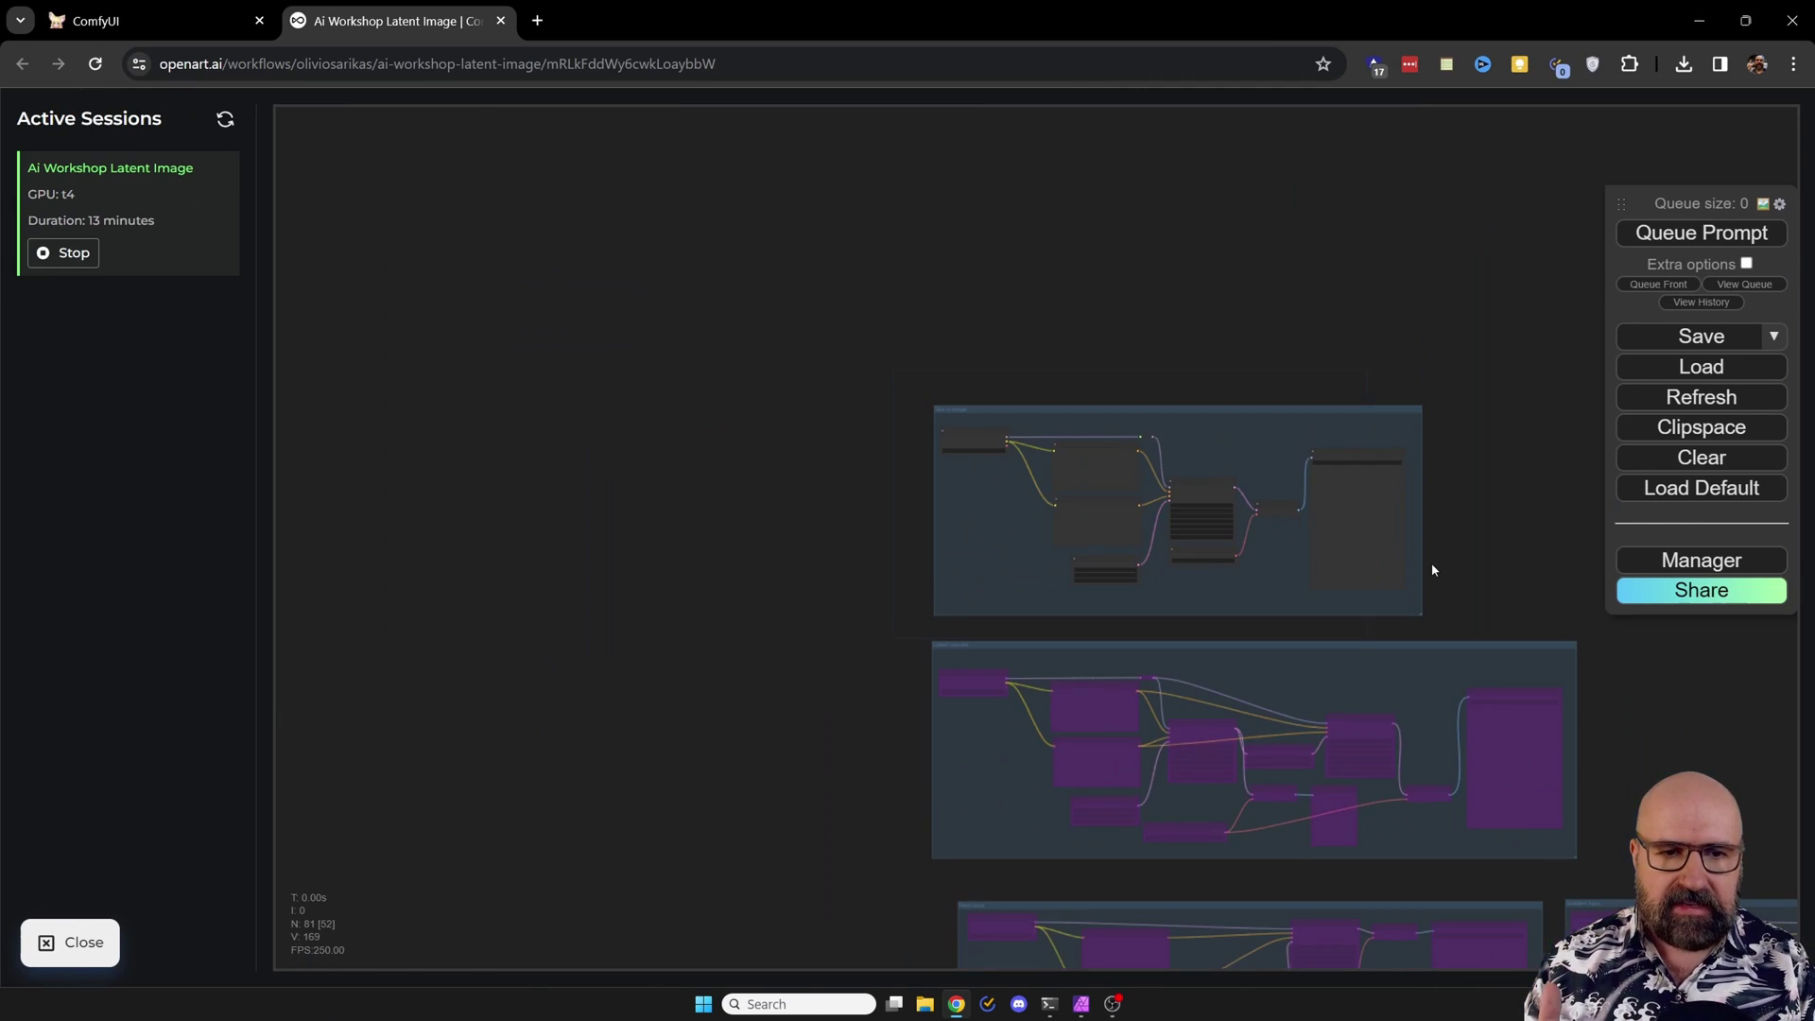
{"action": "left_click_drag", "start_coordinate": [1552, 713], "coordinate": [1102, 336]}
{"action": "left_click_drag", "start_coordinate": [1155, 916], "coordinate": [1130, 628]}
{"action": "scroll", "coordinate": [1216, 511], "scroll_direction": "up", "scroll_amount": 5}
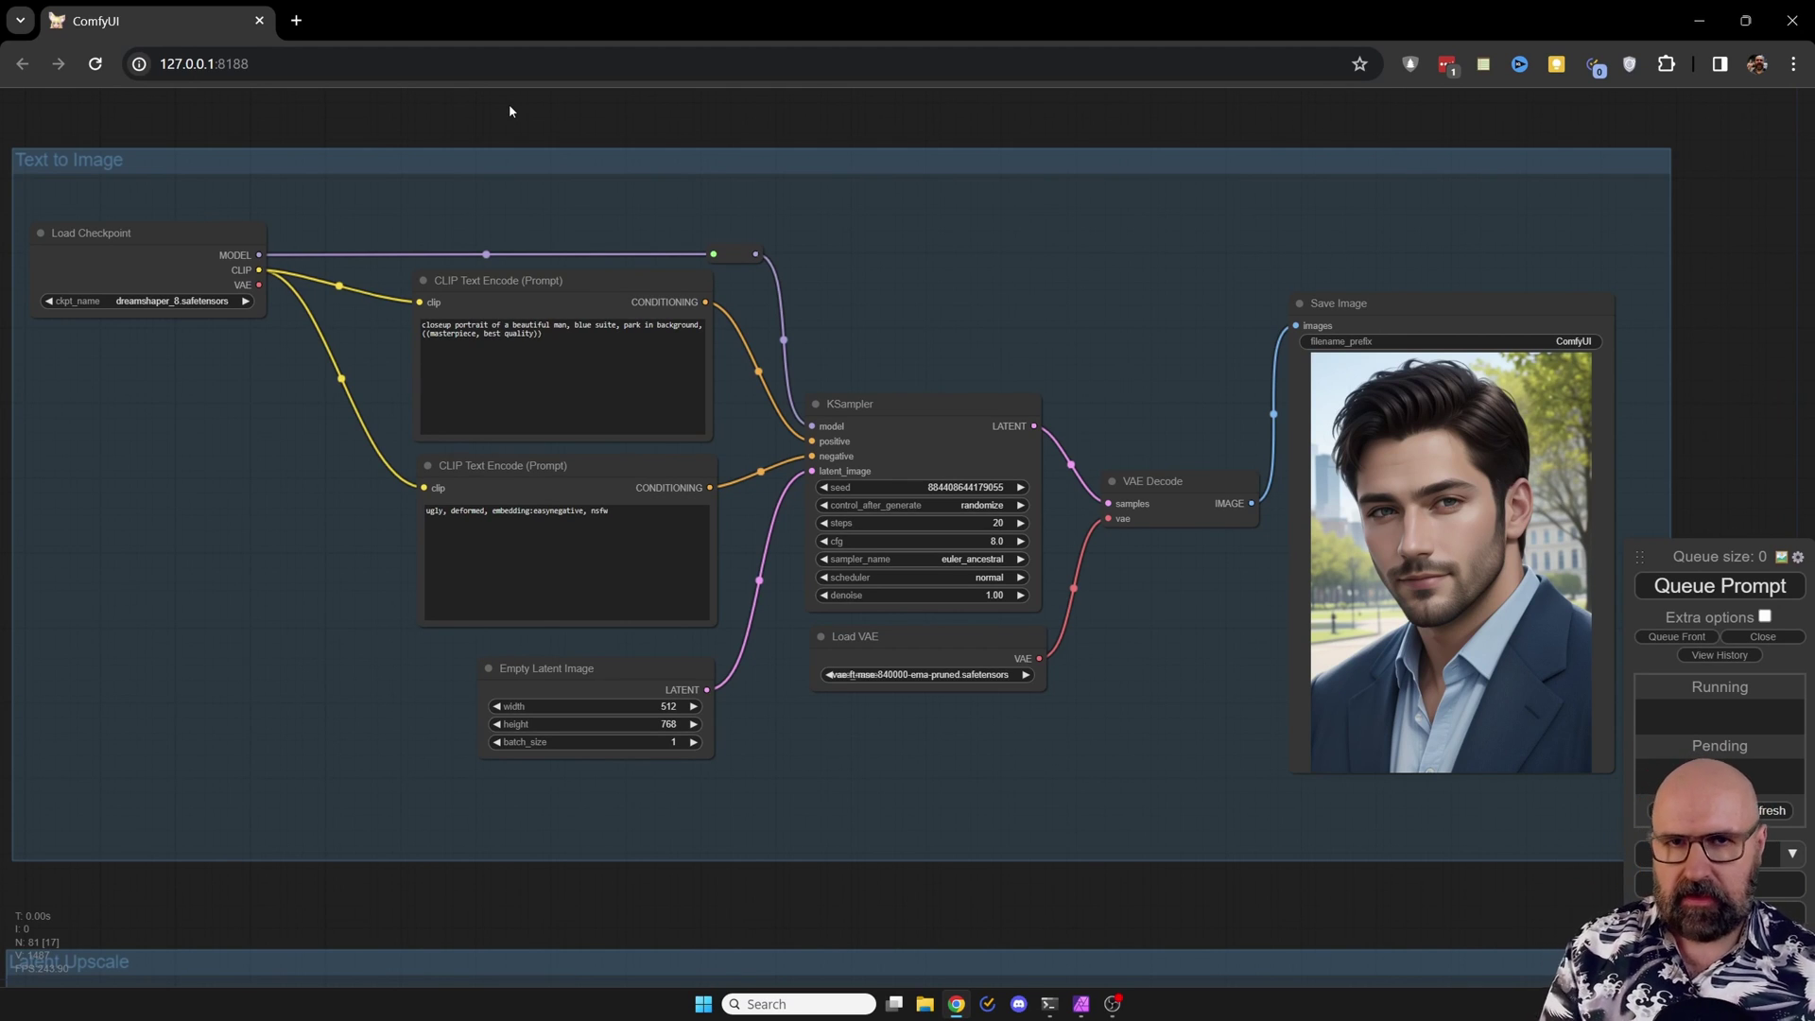
Step: Go through the Text to Image nodes: checkpoint, both prompts, KSampler, Empty Latent, Load VAE, VAE Decode
{"action": "mouse_move", "coordinate": [96, 235]}
{"action": "left_mouse_down"}
{"action": "mouse_move", "coordinate": [114, 217]}
{"action": "mouse_move", "coordinate": [113, 252]}
{"action": "mouse_move", "coordinate": [113, 224]}
{"action": "left_mouse_up"}
{"action": "left_click", "coordinate": [512, 352]}
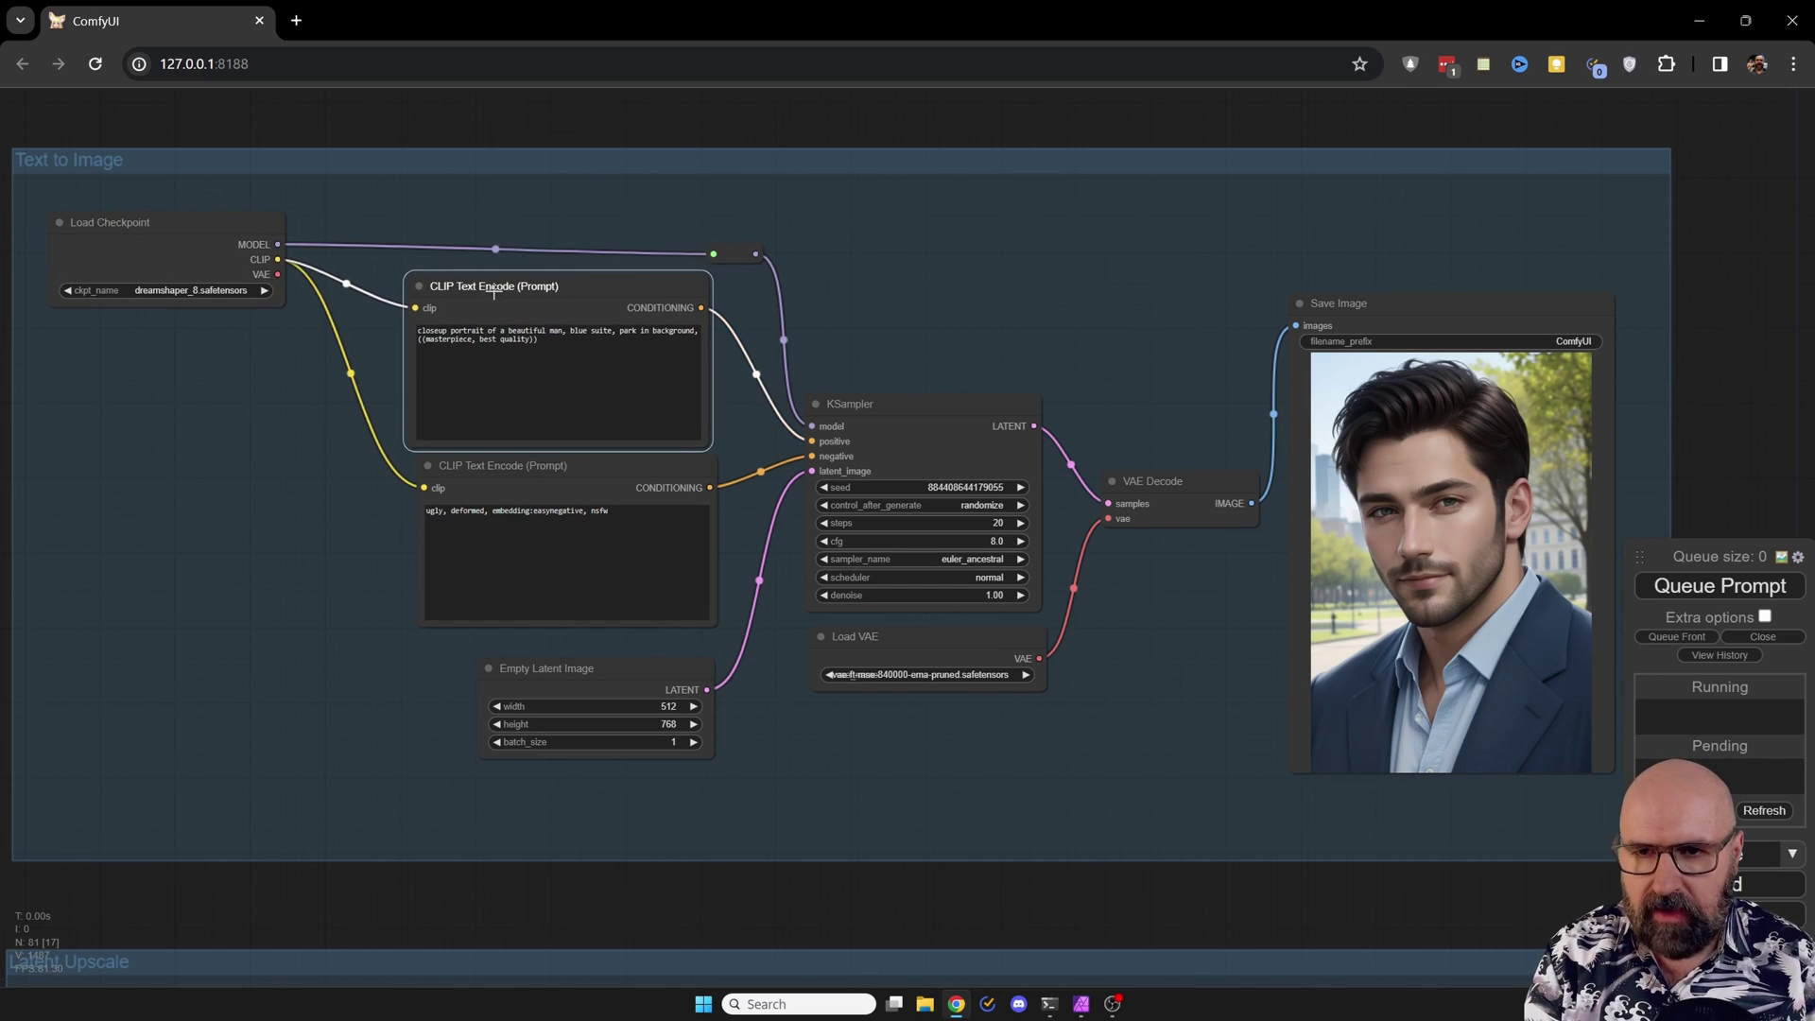
{"action": "left_click", "coordinate": [530, 468]}
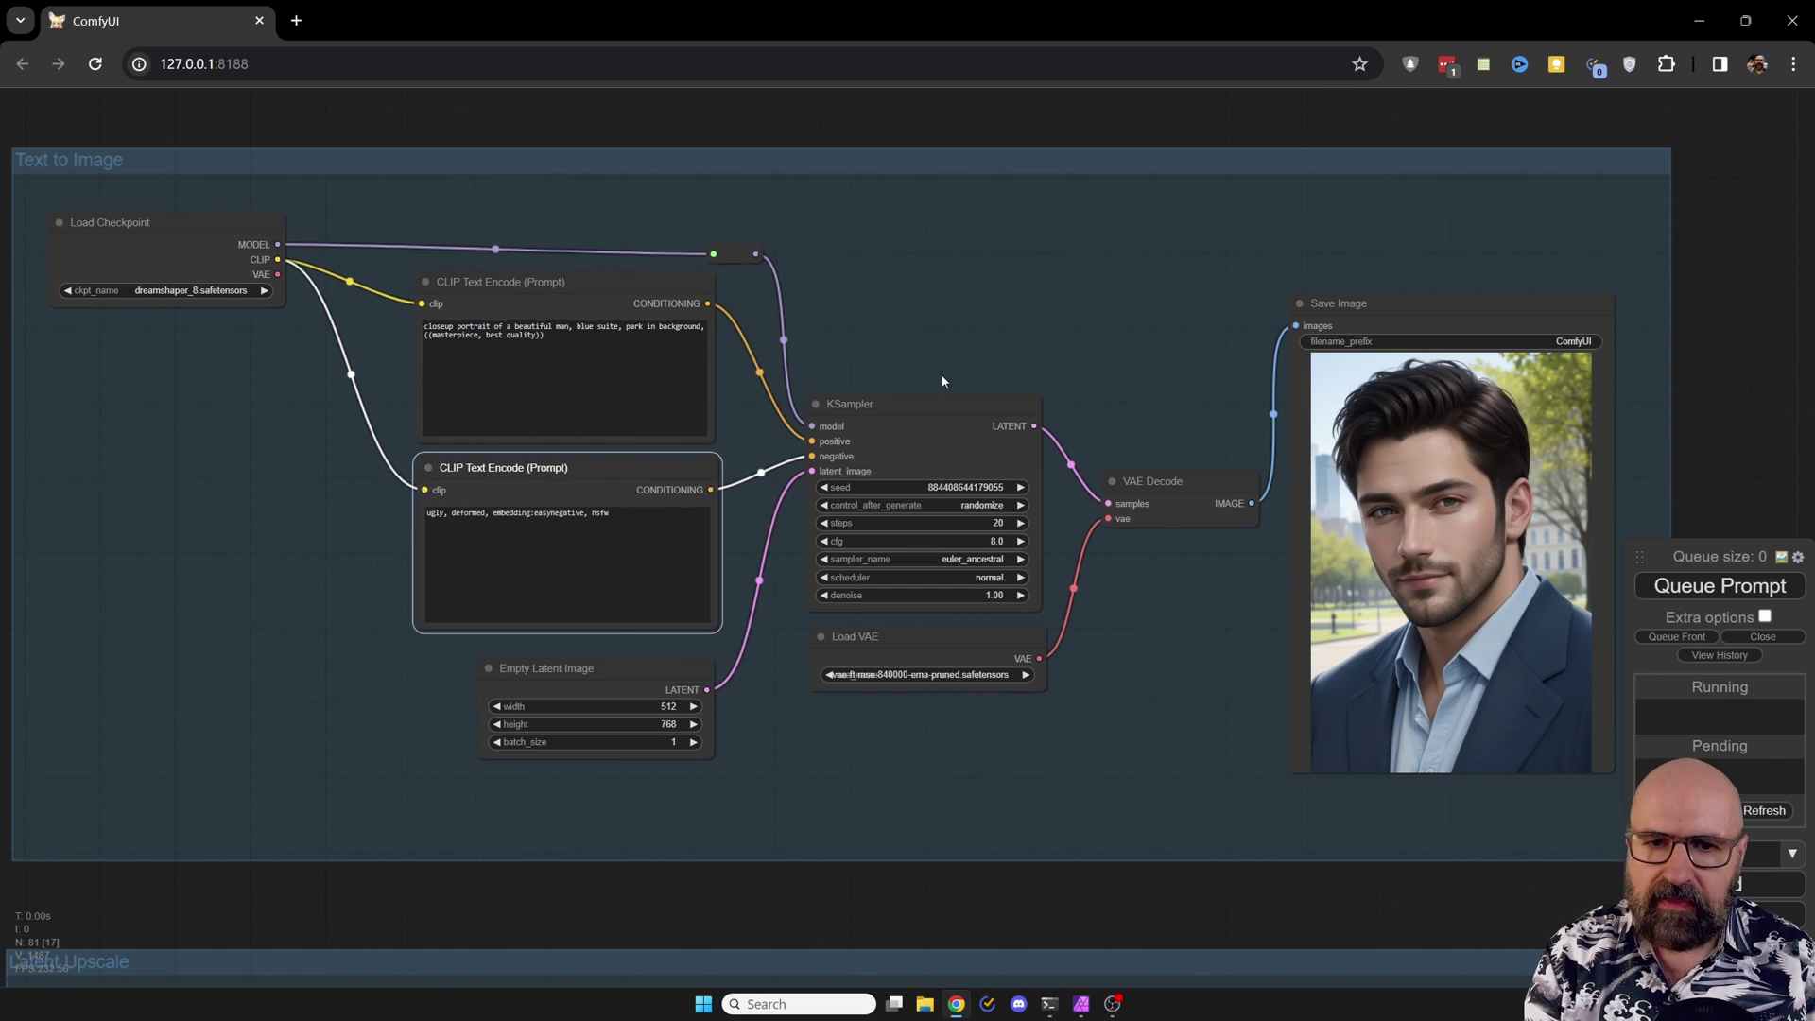
{"action": "left_click", "coordinate": [918, 408]}
{"action": "mouse_move", "coordinate": [918, 408]}
{"action": "left_mouse_down"}
{"action": "mouse_move", "coordinate": [911, 376]}
{"action": "mouse_move", "coordinate": [923, 387]}
{"action": "left_mouse_up"}
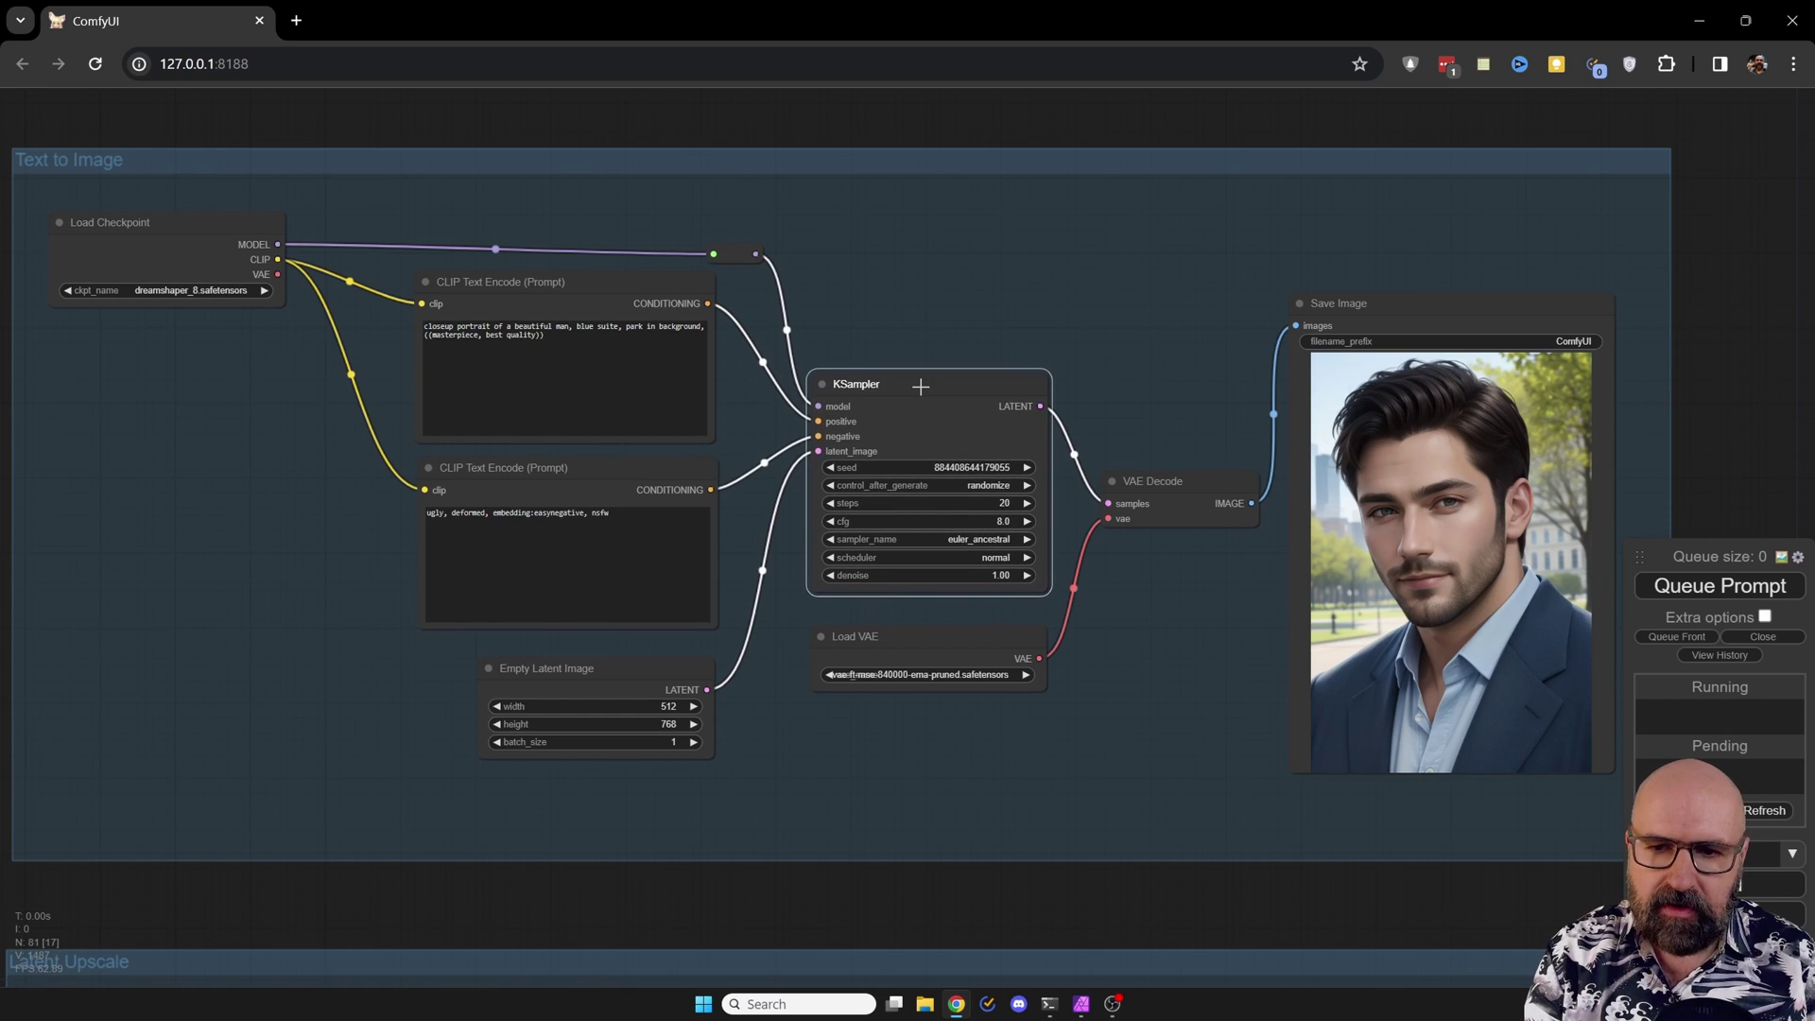
{"action": "left_click_drag", "start_coordinate": [639, 664], "coordinate": [646, 665]}
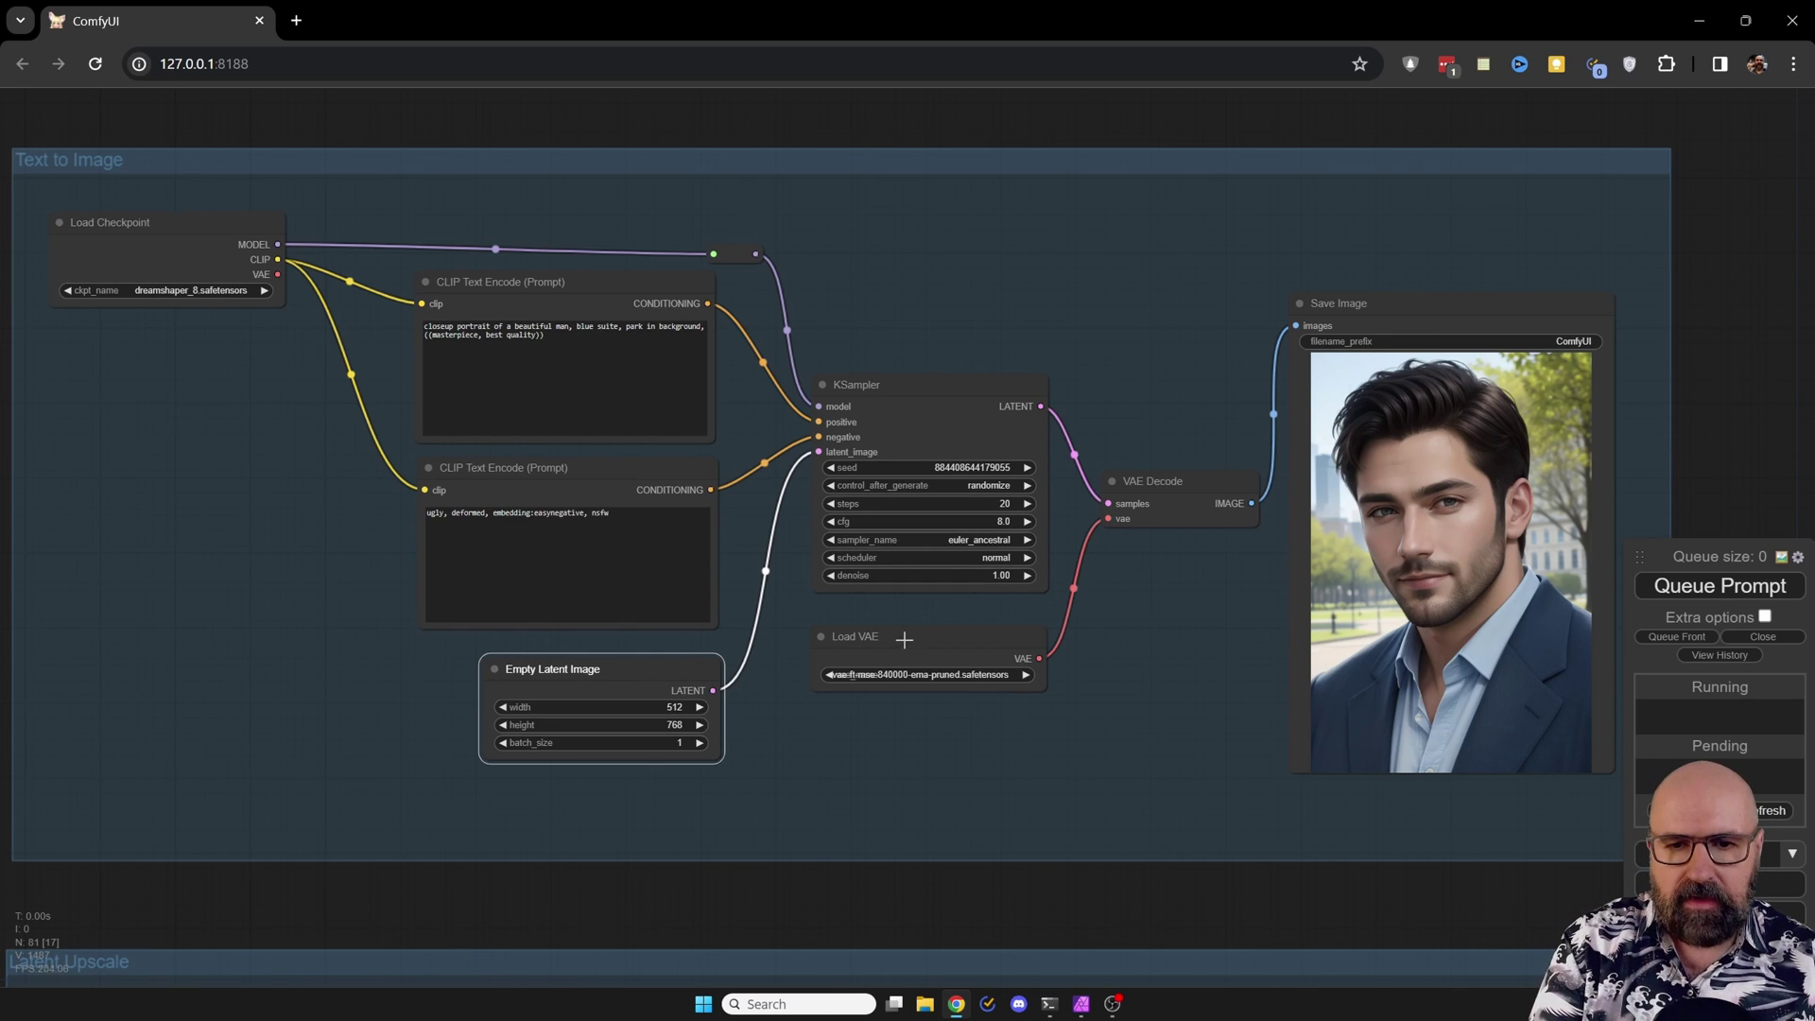
{"action": "left_click_drag", "start_coordinate": [899, 640], "coordinate": [907, 632]}
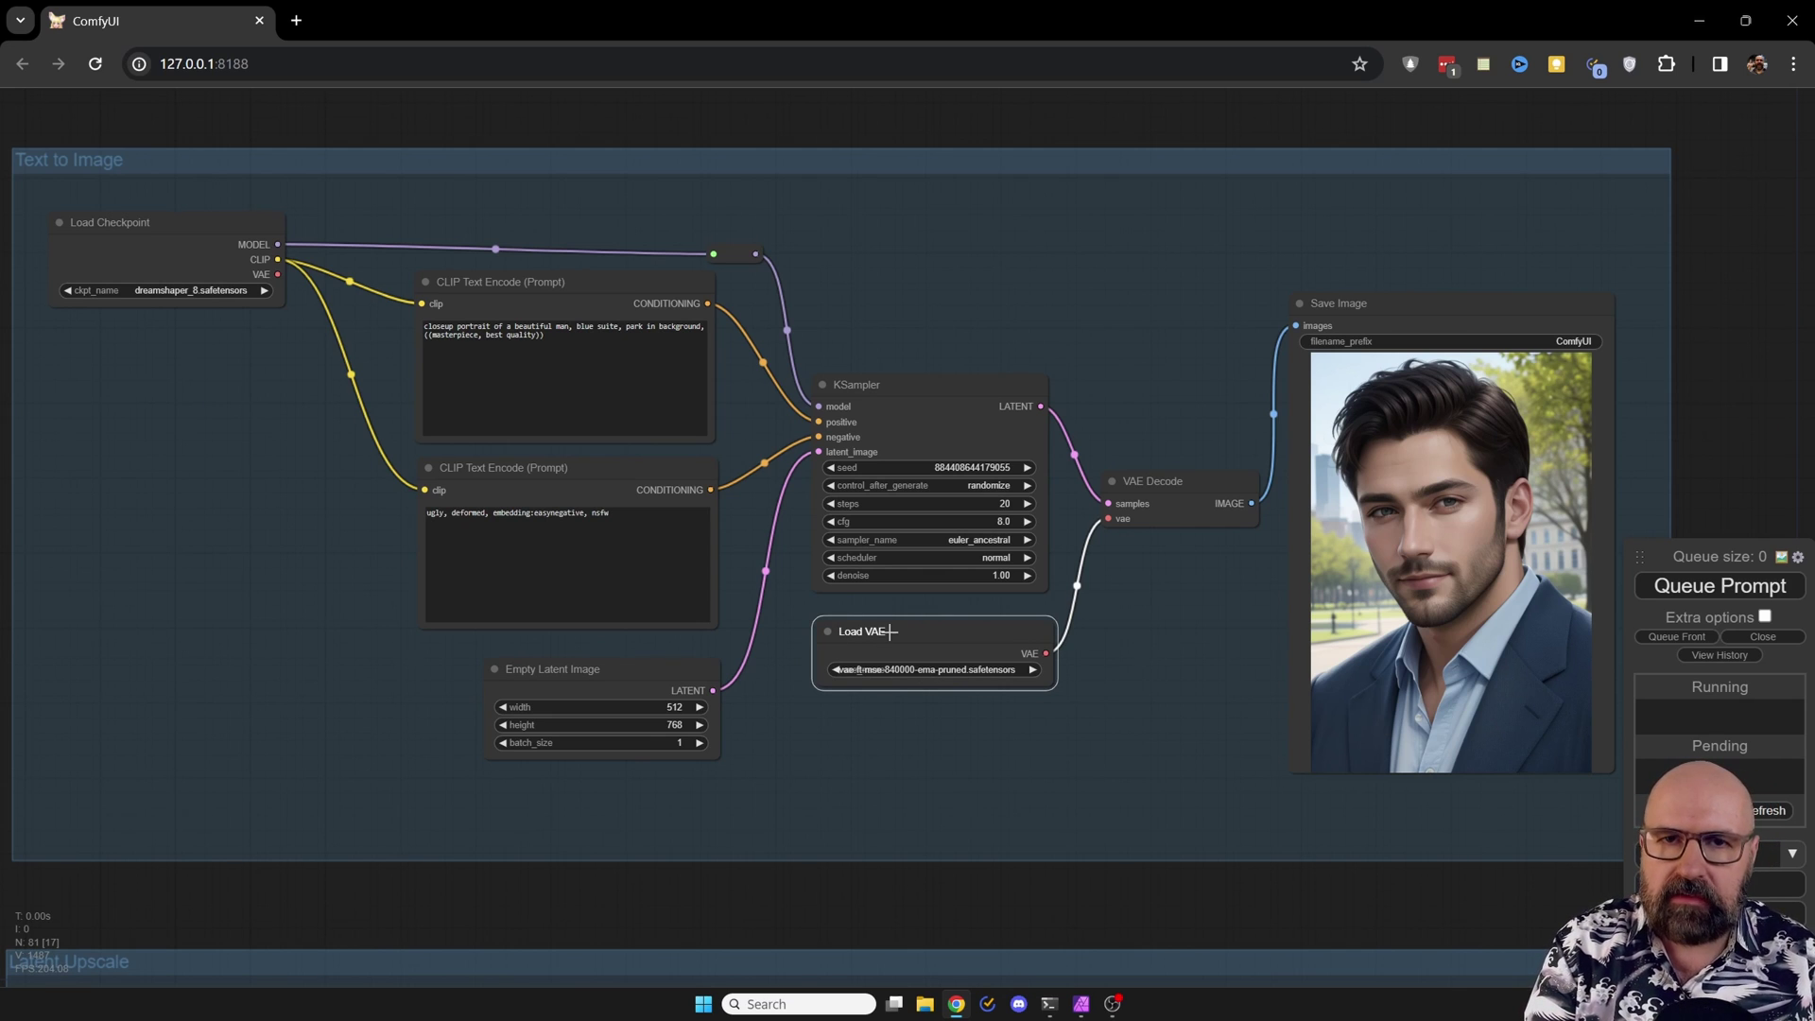
{"action": "left_click", "coordinate": [1189, 481]}
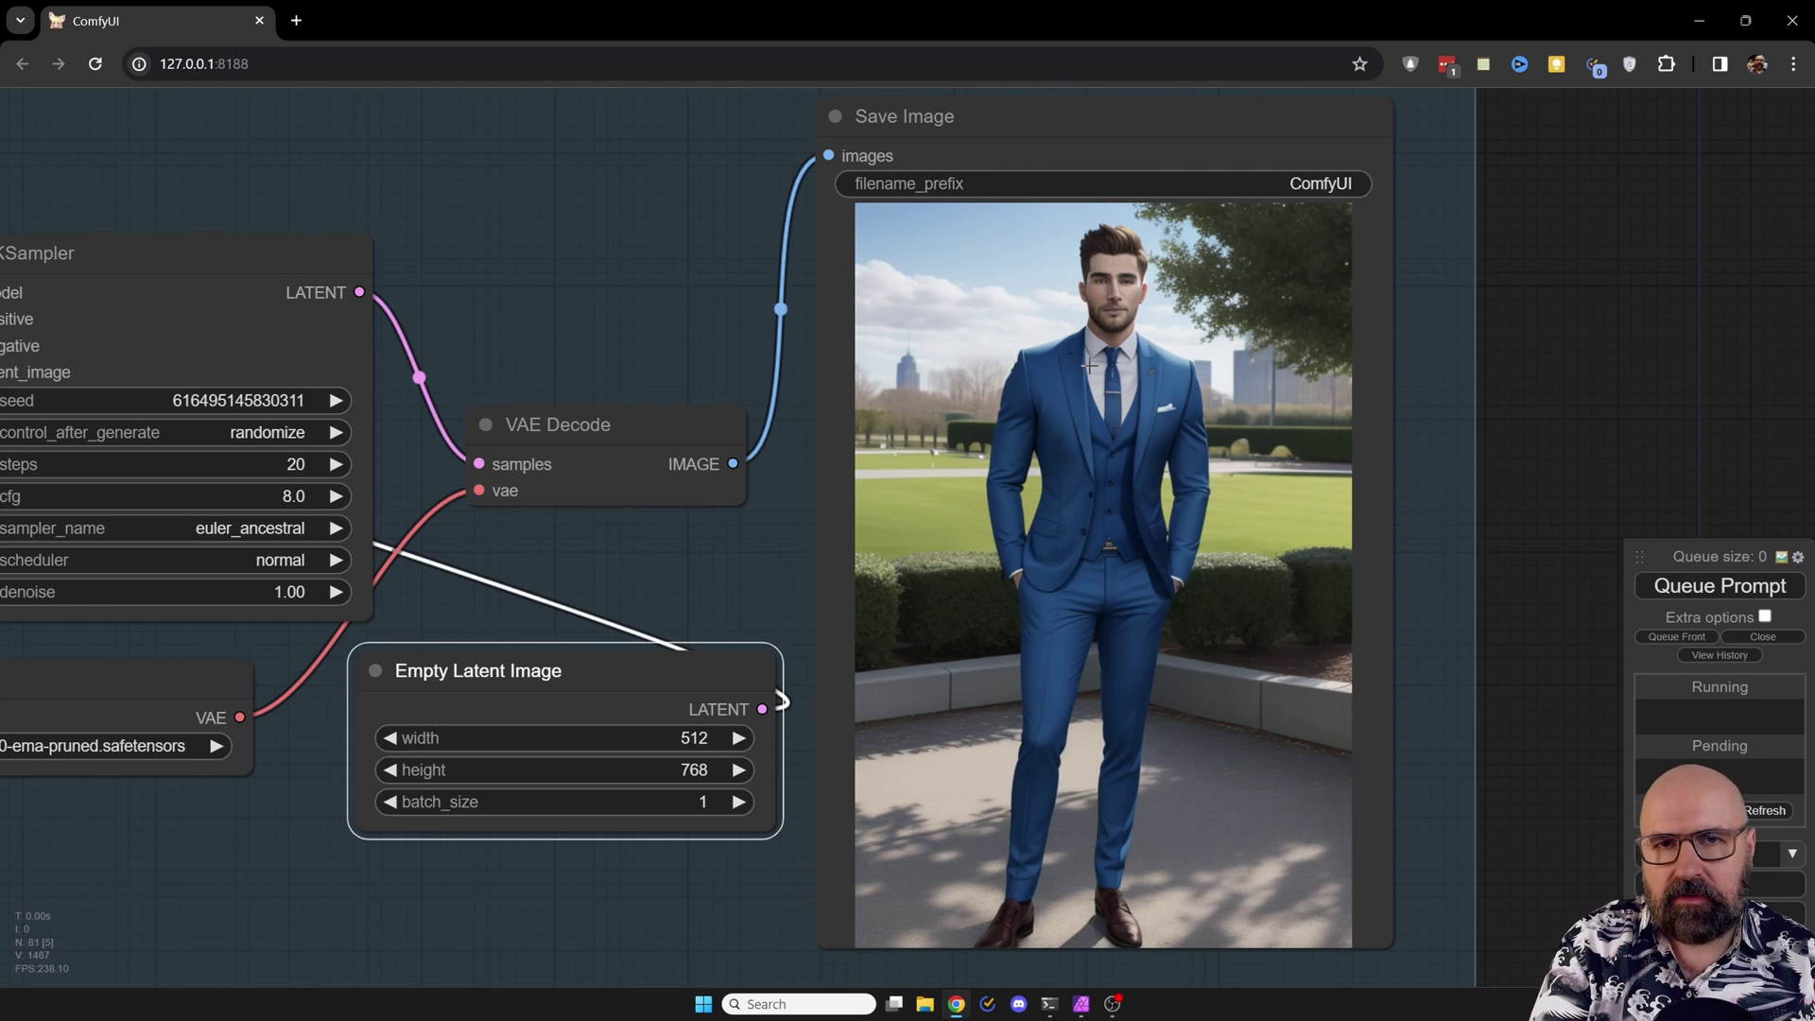
{"action": "scroll", "coordinate": [1146, 200], "scroll_direction": "up", "scroll_amount": 10}
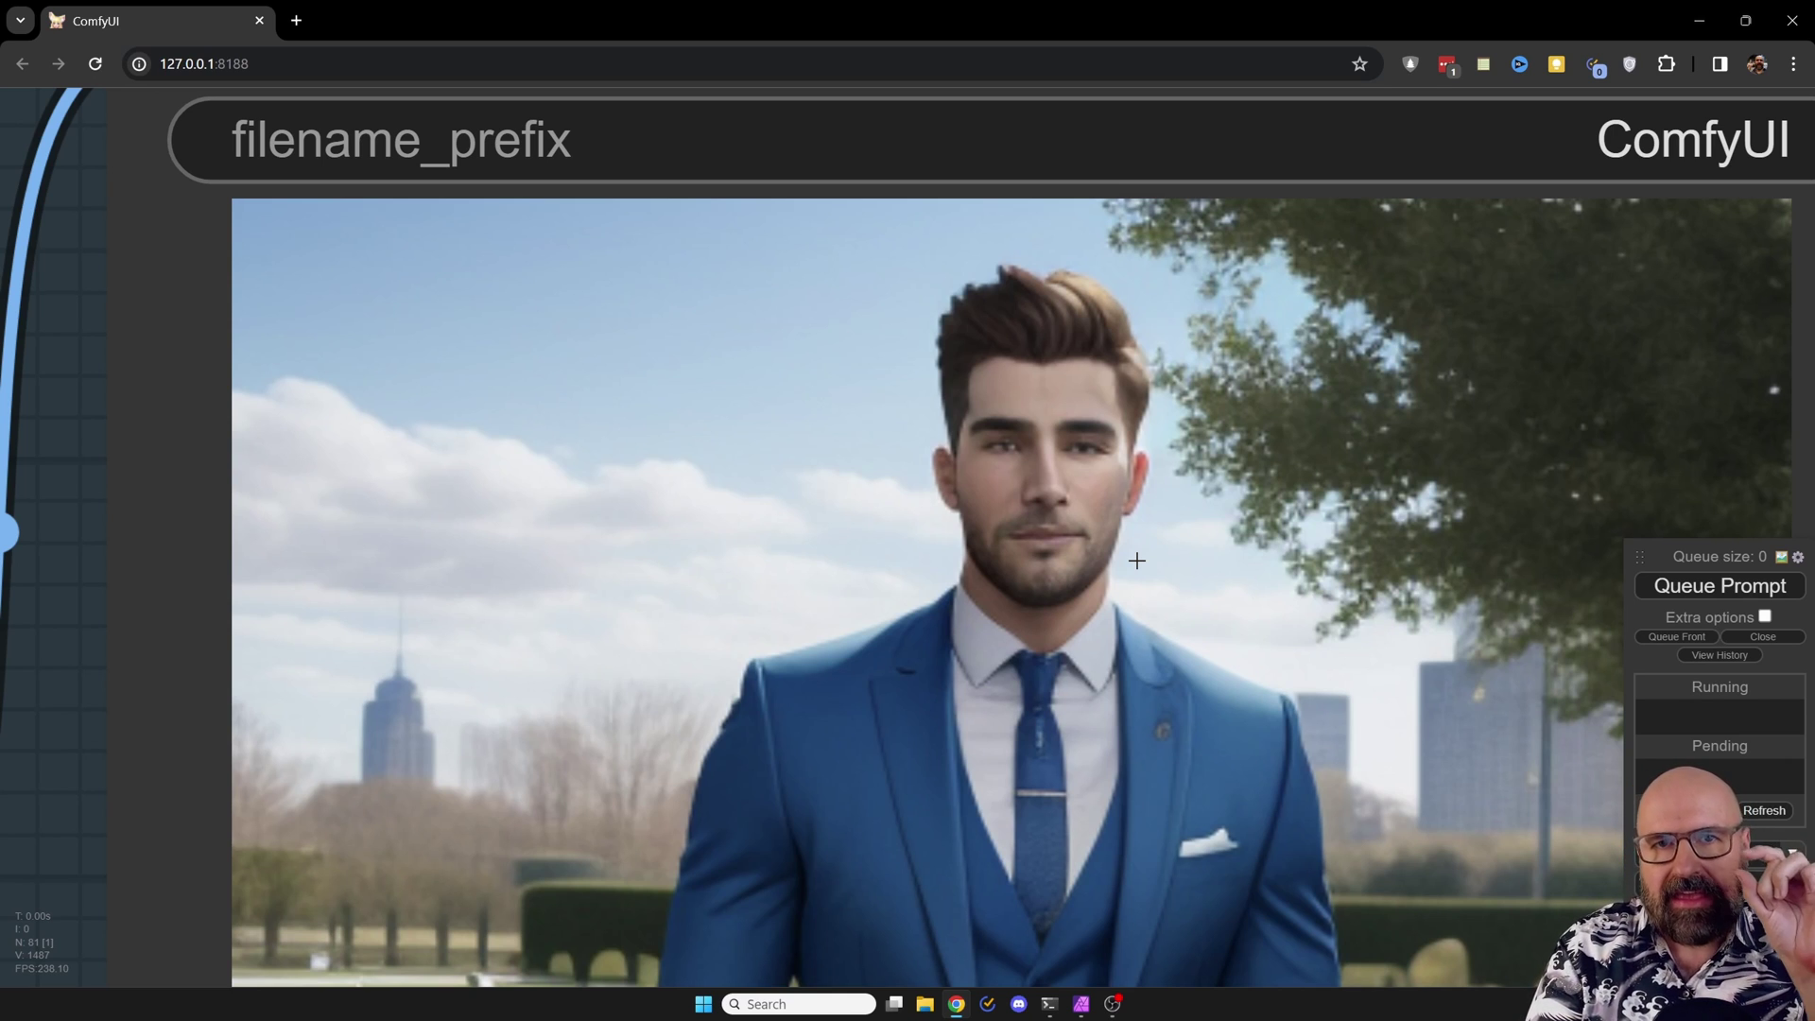
{"action": "scroll", "coordinate": [1588, 388], "scroll_direction": "down", "scroll_amount": 15}
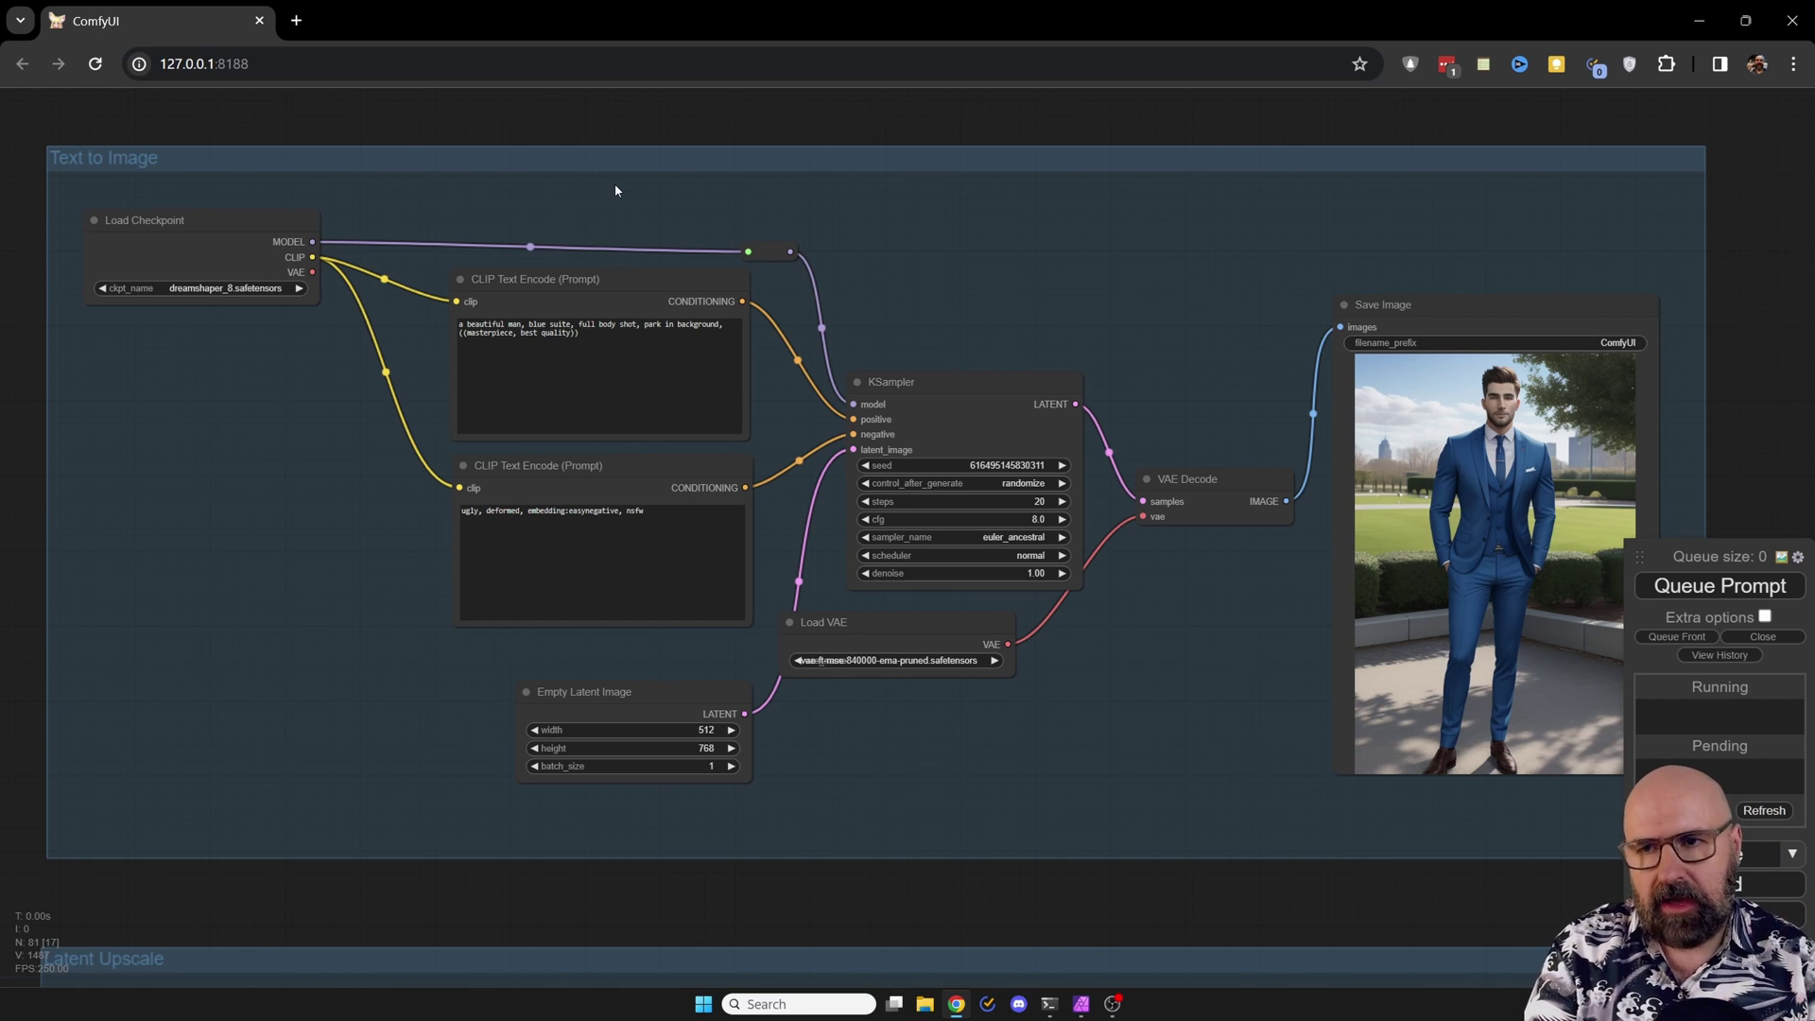
Step: Bypass all Text to Image group nodes and set the Latent Upscale group's nodes to Always
{"action": "right_click", "coordinate": [195, 158]}
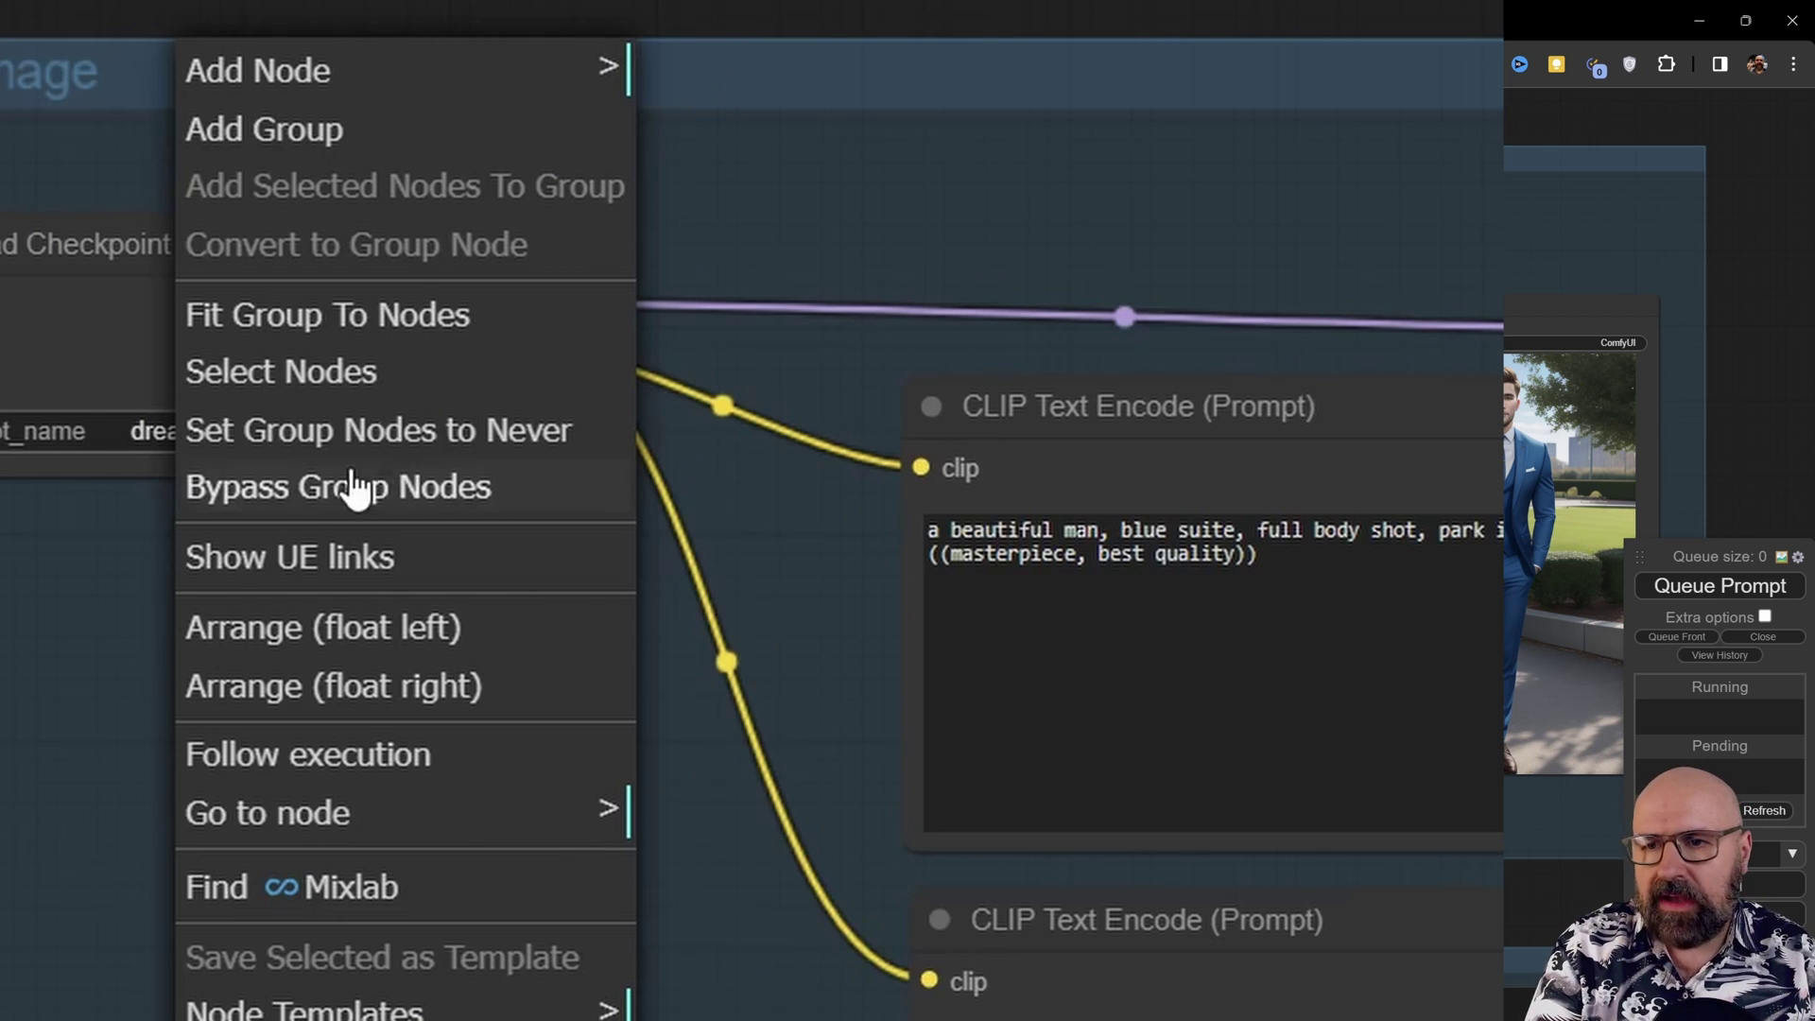
{"action": "left_click", "coordinate": [227, 499]}
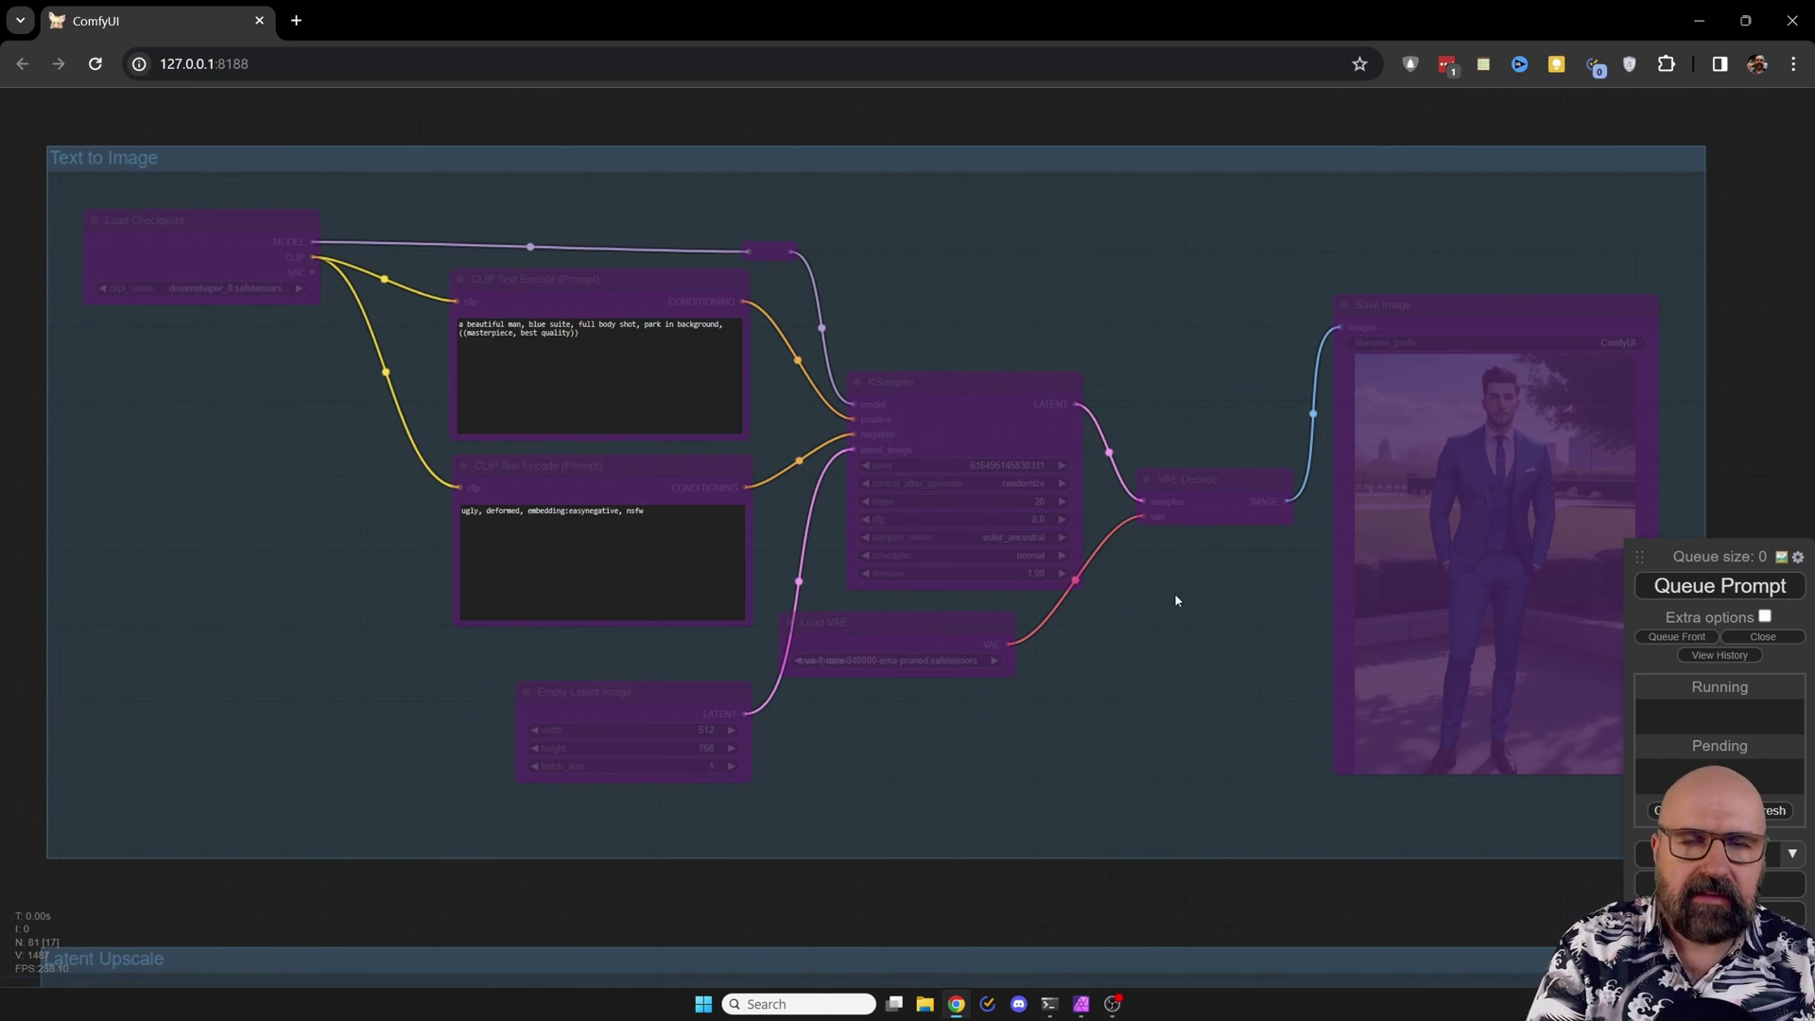
{"action": "scroll", "coordinate": [1307, 399], "scroll_direction": "down", "scroll_amount": 2}
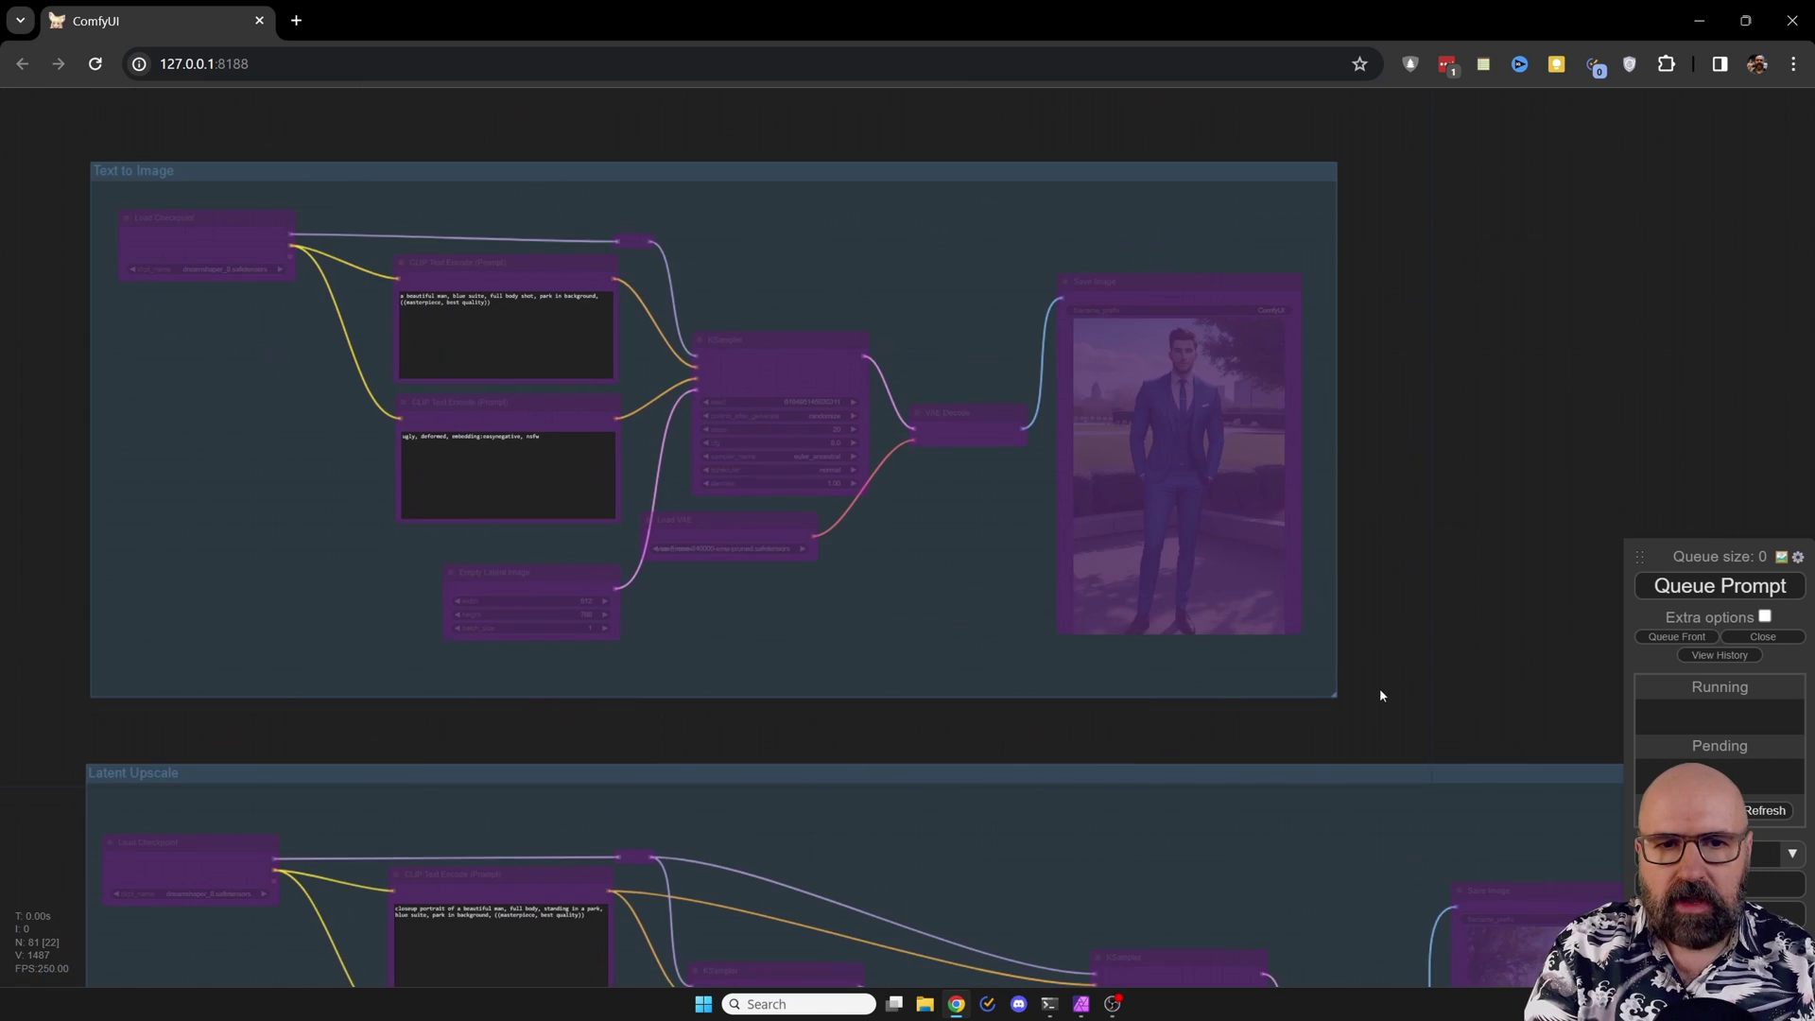
{"action": "mouse_move", "coordinate": [1378, 688]}
{"action": "left_mouse_down"}
{"action": "mouse_move", "coordinate": [1341, 172]}
{"action": "mouse_move", "coordinate": [1357, 165]}
{"action": "left_mouse_up"}
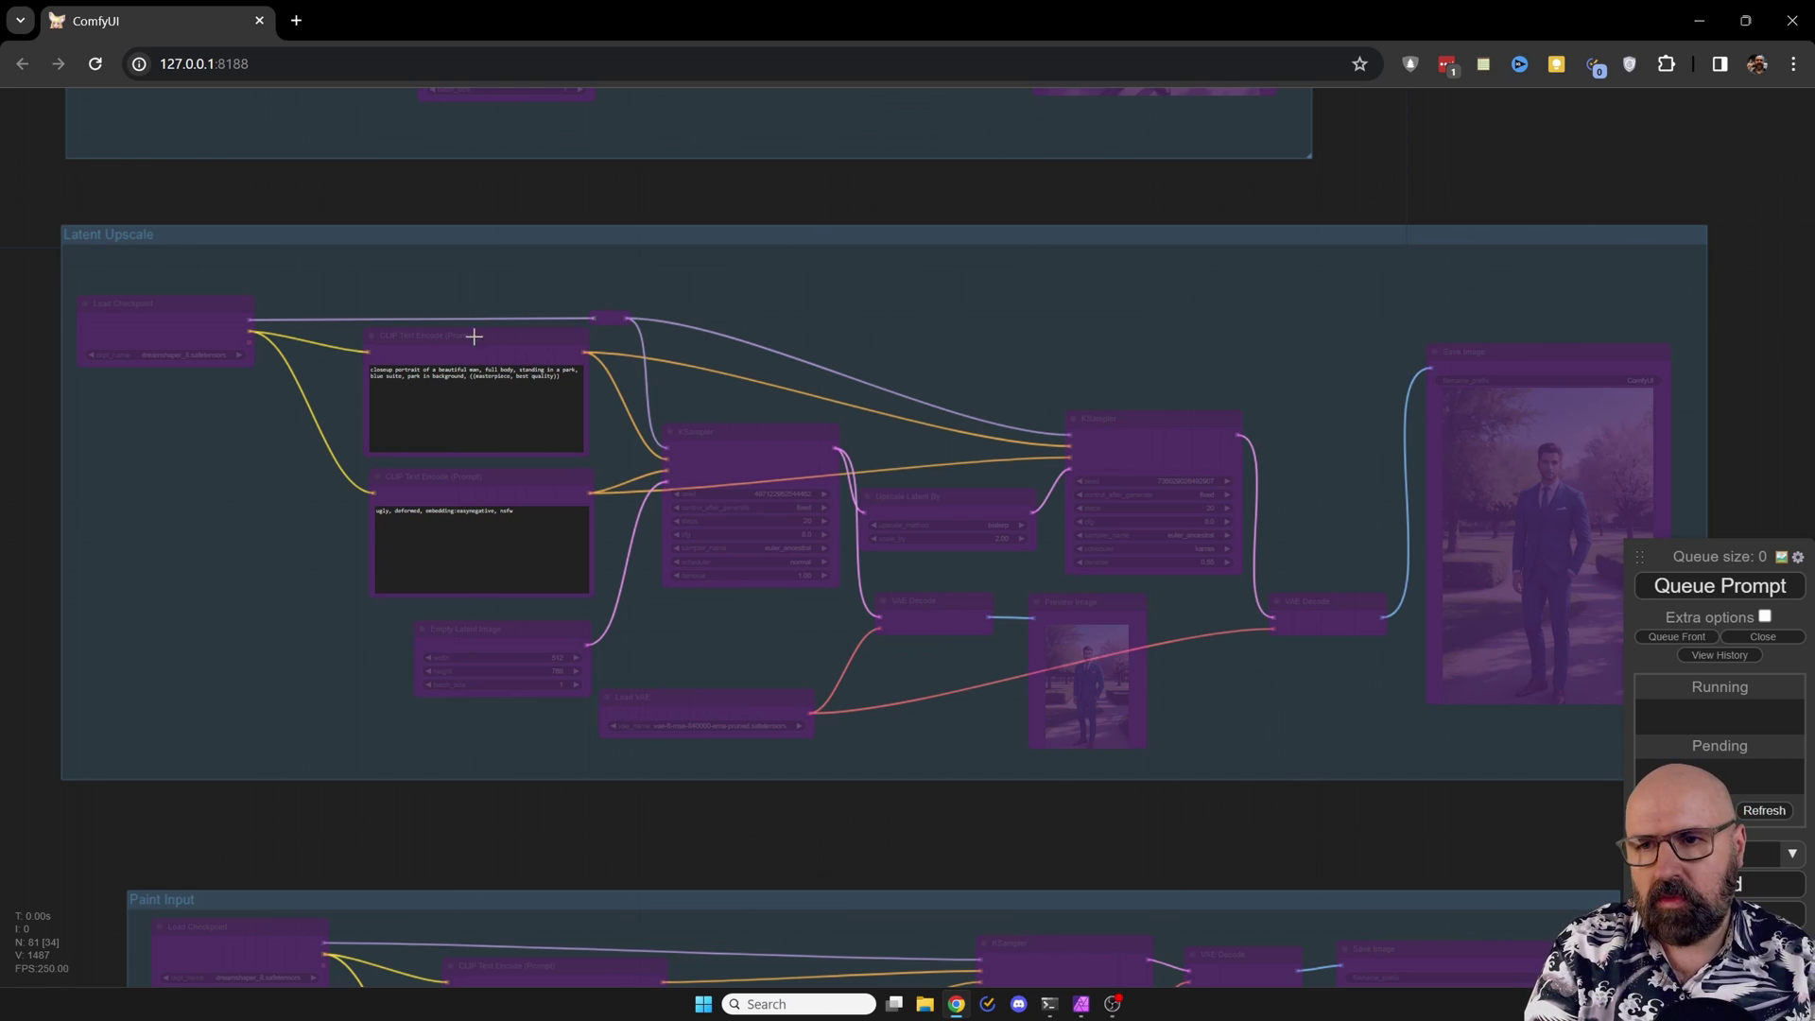
{"action": "right_click", "coordinate": [176, 238]}
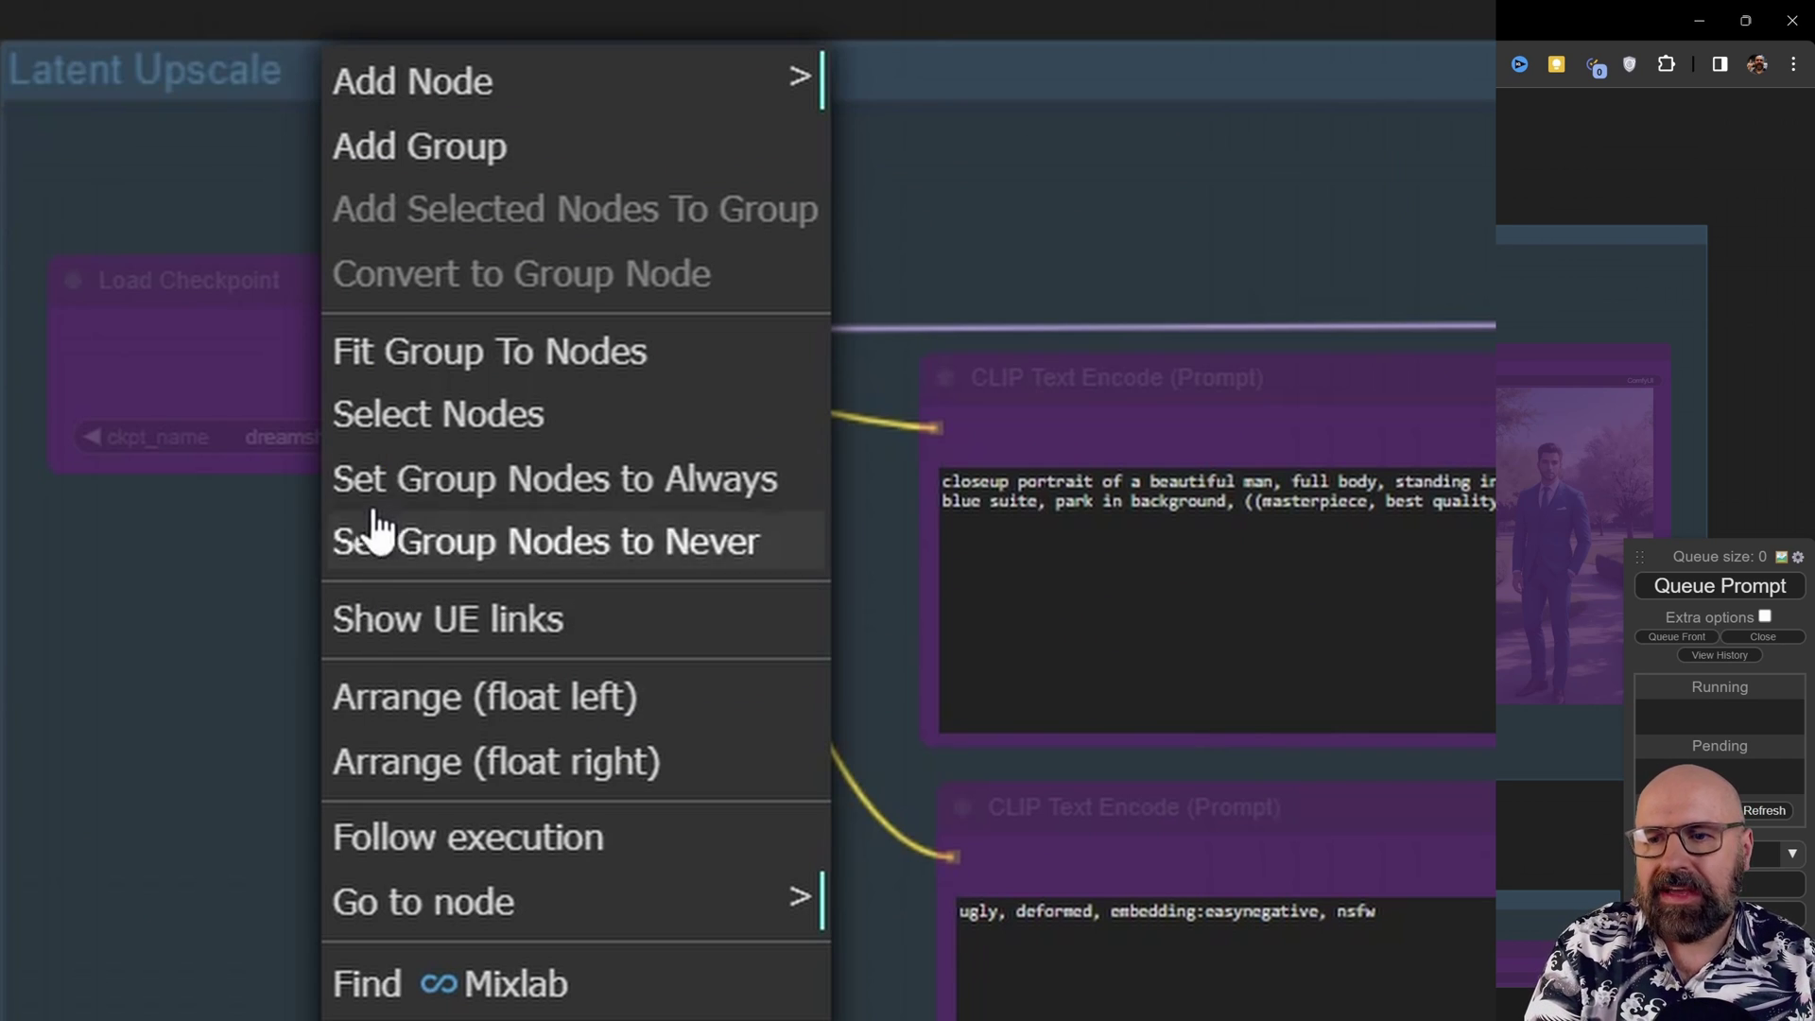
{"action": "left_click", "coordinate": [547, 501]}
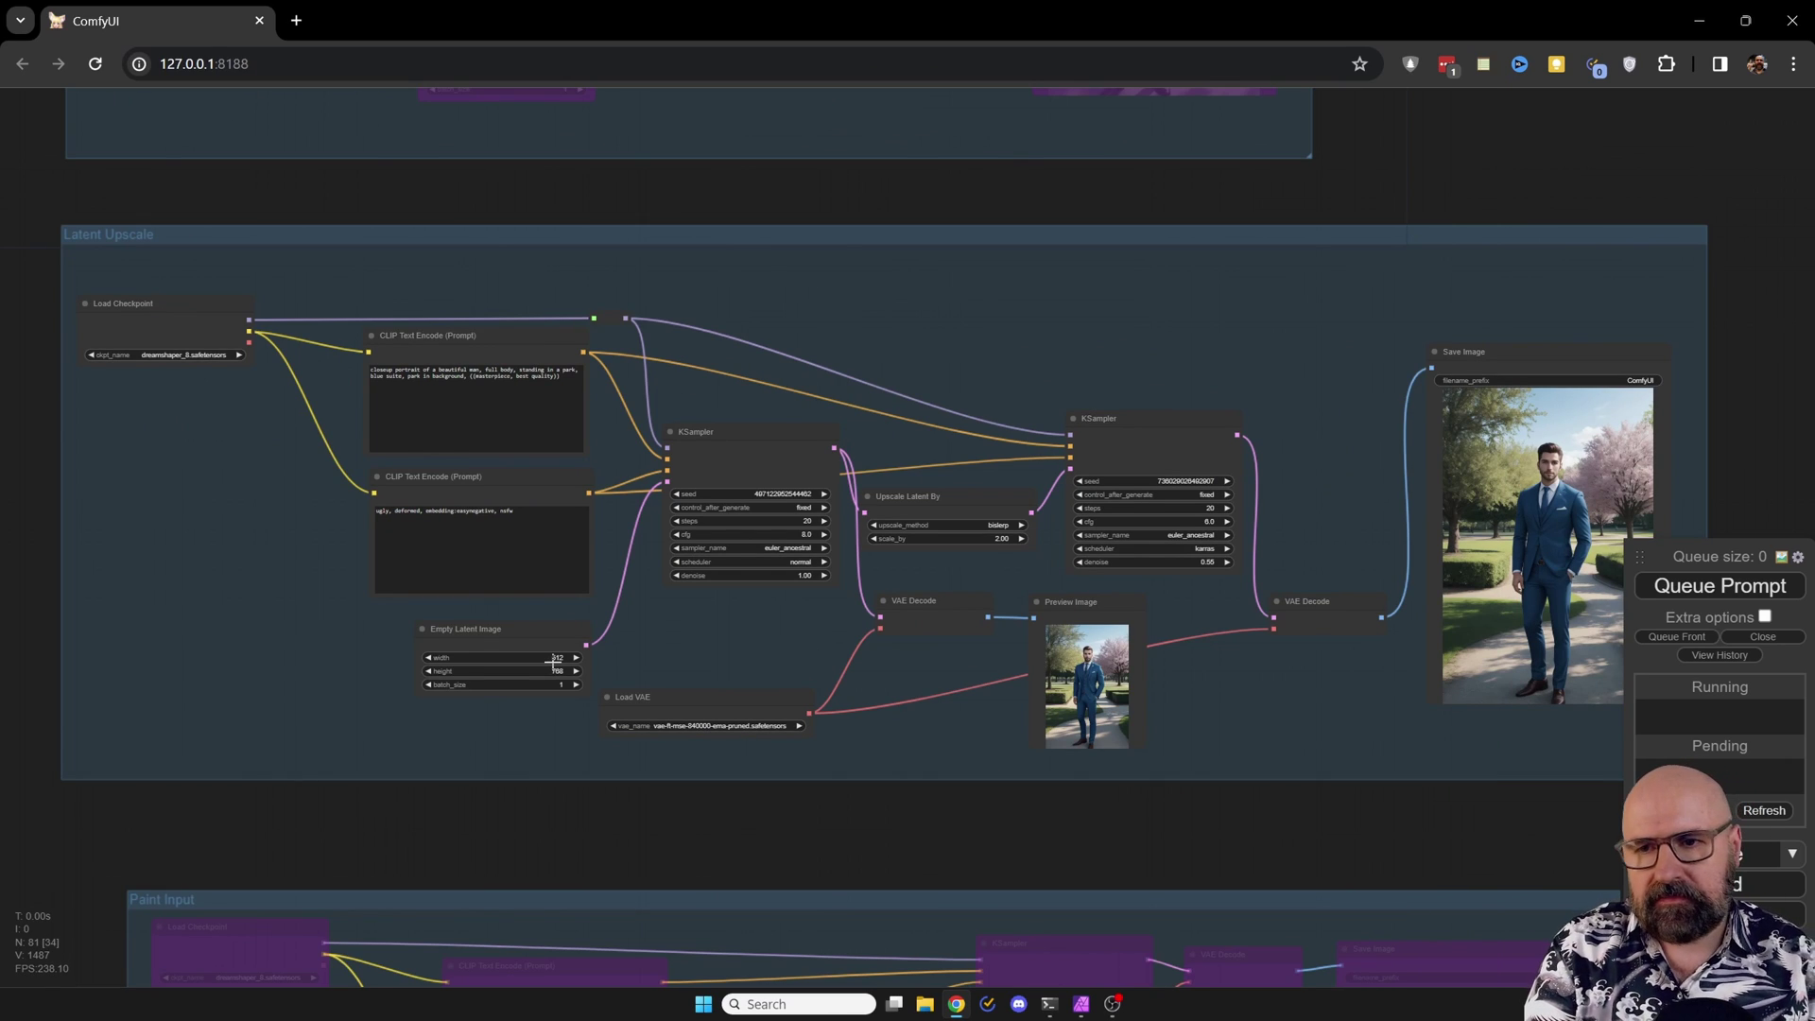
Step: Tidy the Latent Upscale inputs: Load Checkpoint, prompts, Empty Latent, Load VAE, first KSampler and upscale node
{"action": "left_click_drag", "start_coordinate": [855, 689], "coordinate": [841, 704]}
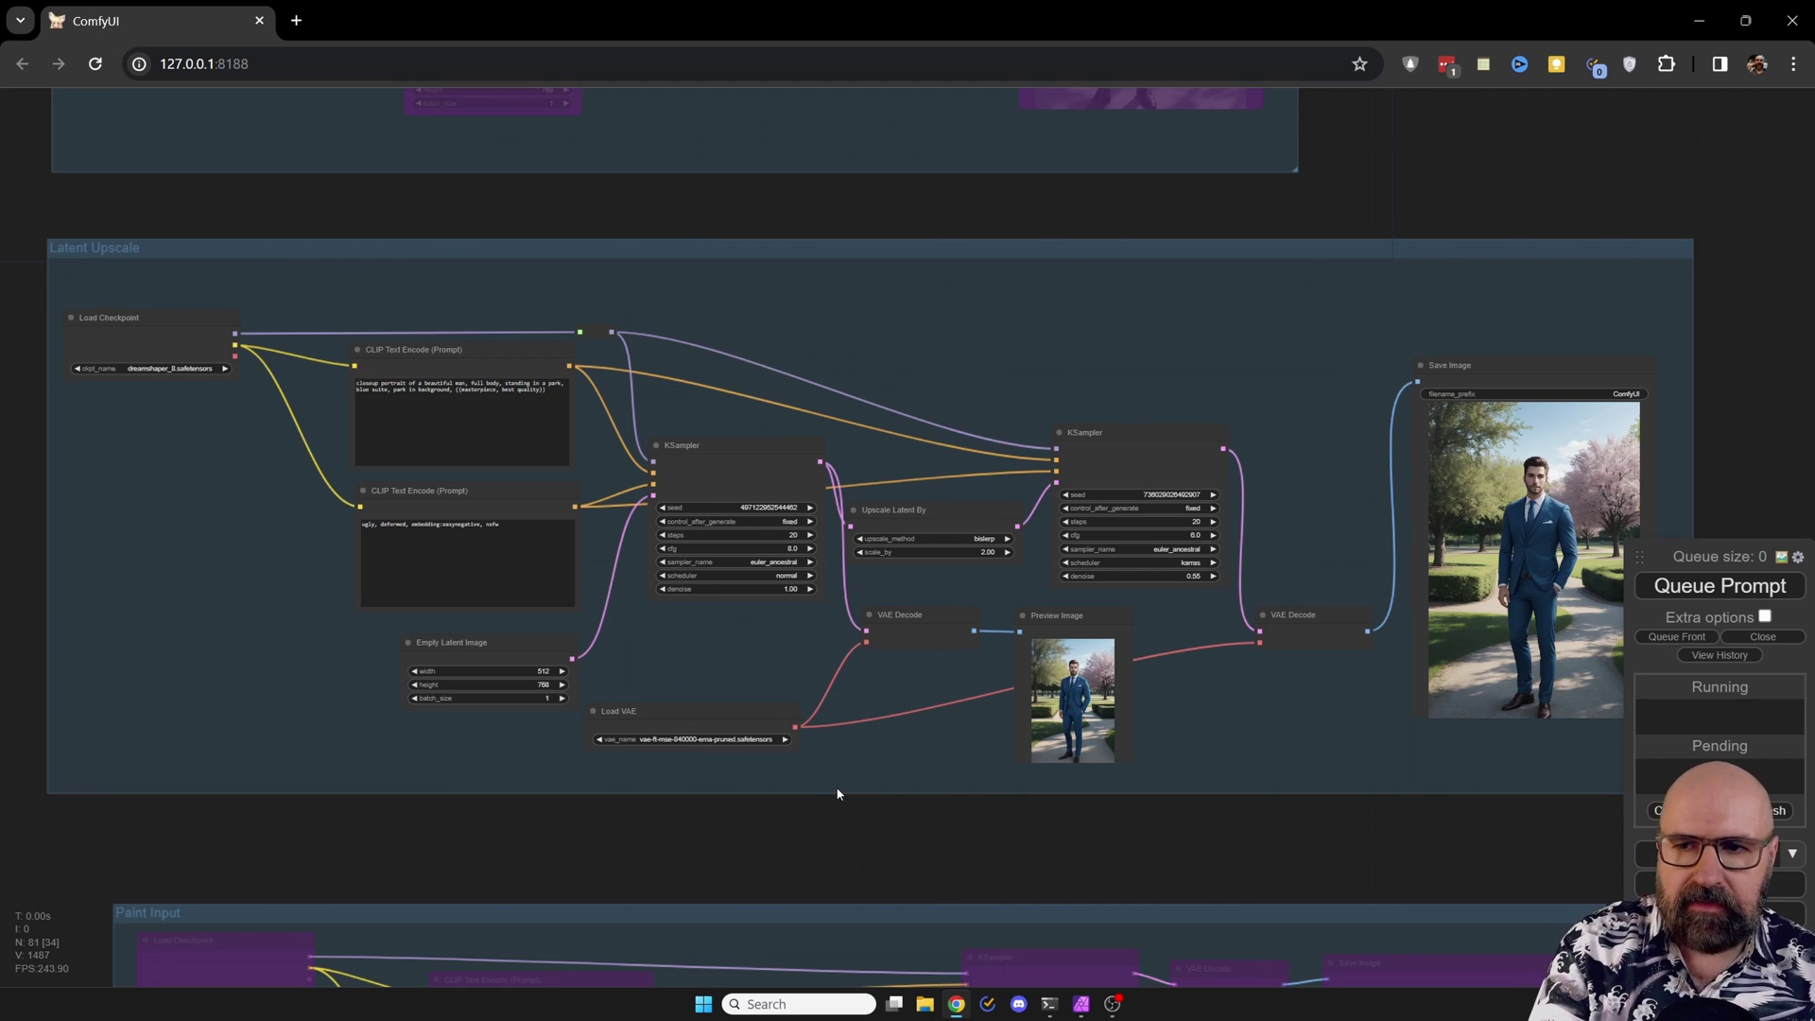
{"action": "left_click_drag", "start_coordinate": [137, 328], "coordinate": [165, 326]}
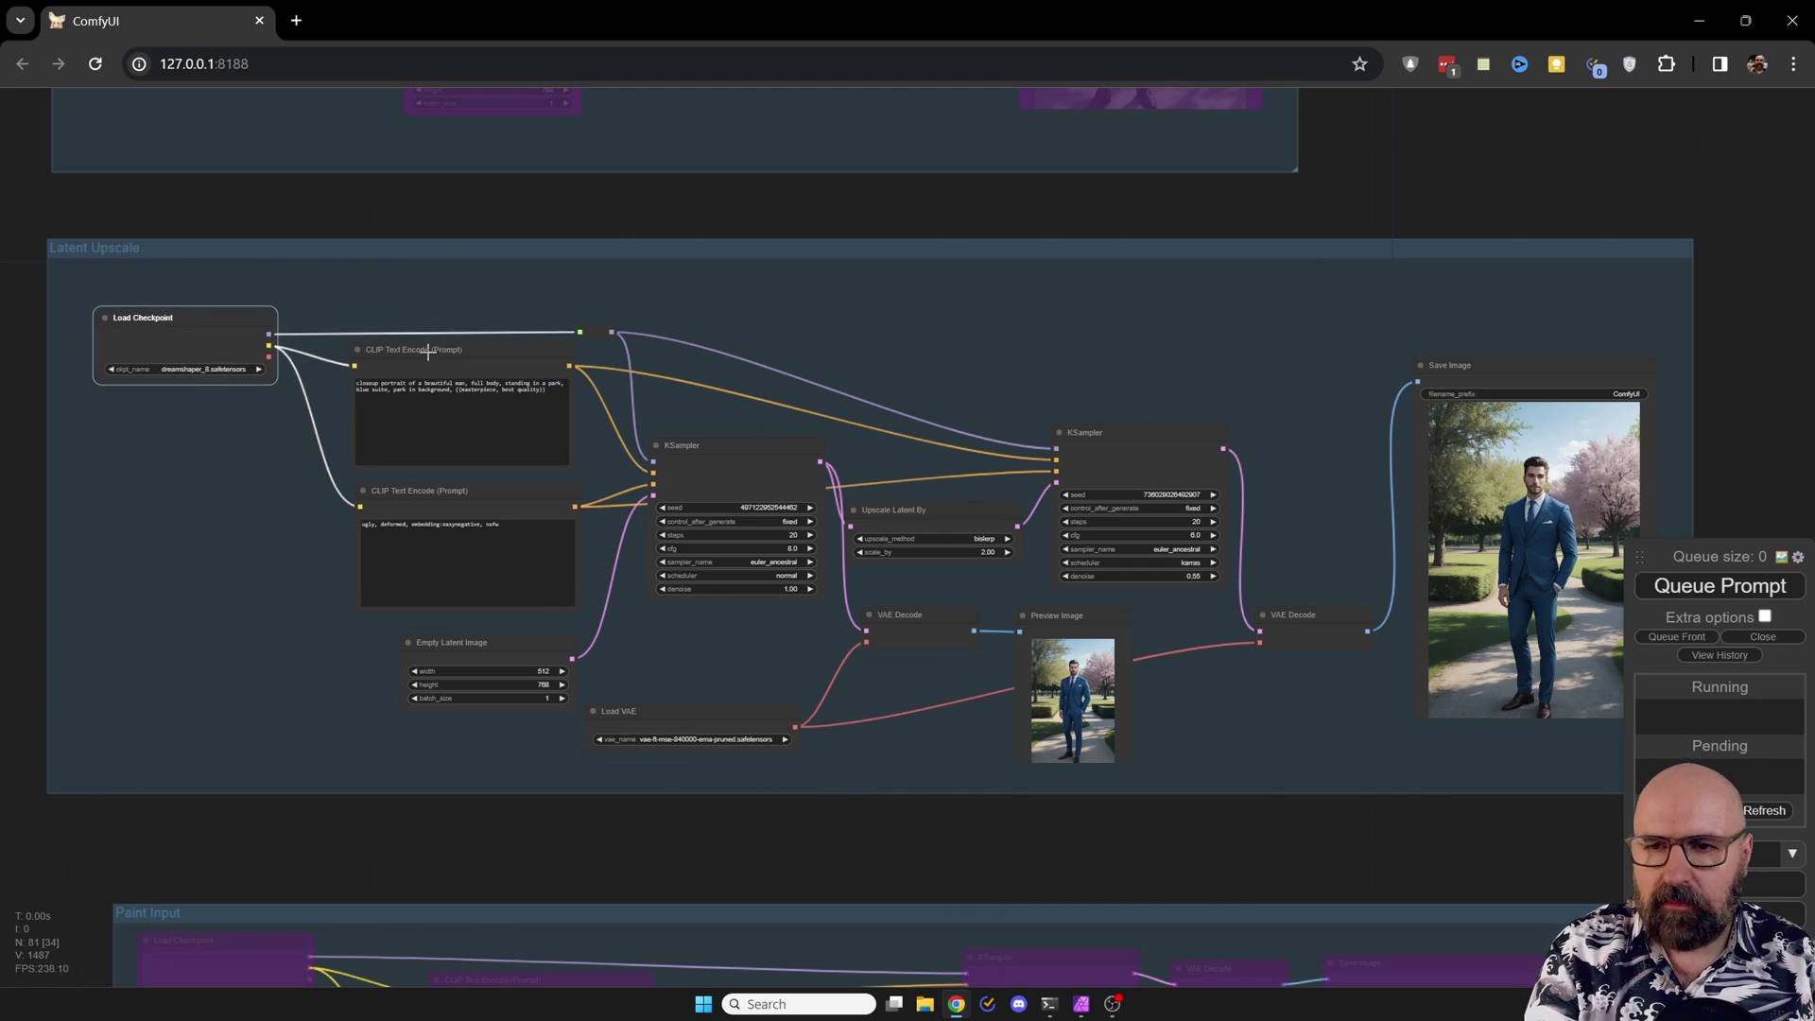
{"action": "left_click", "coordinate": [429, 351]}
{"action": "left_click", "coordinate": [444, 489]}
{"action": "left_click", "coordinate": [496, 644]}
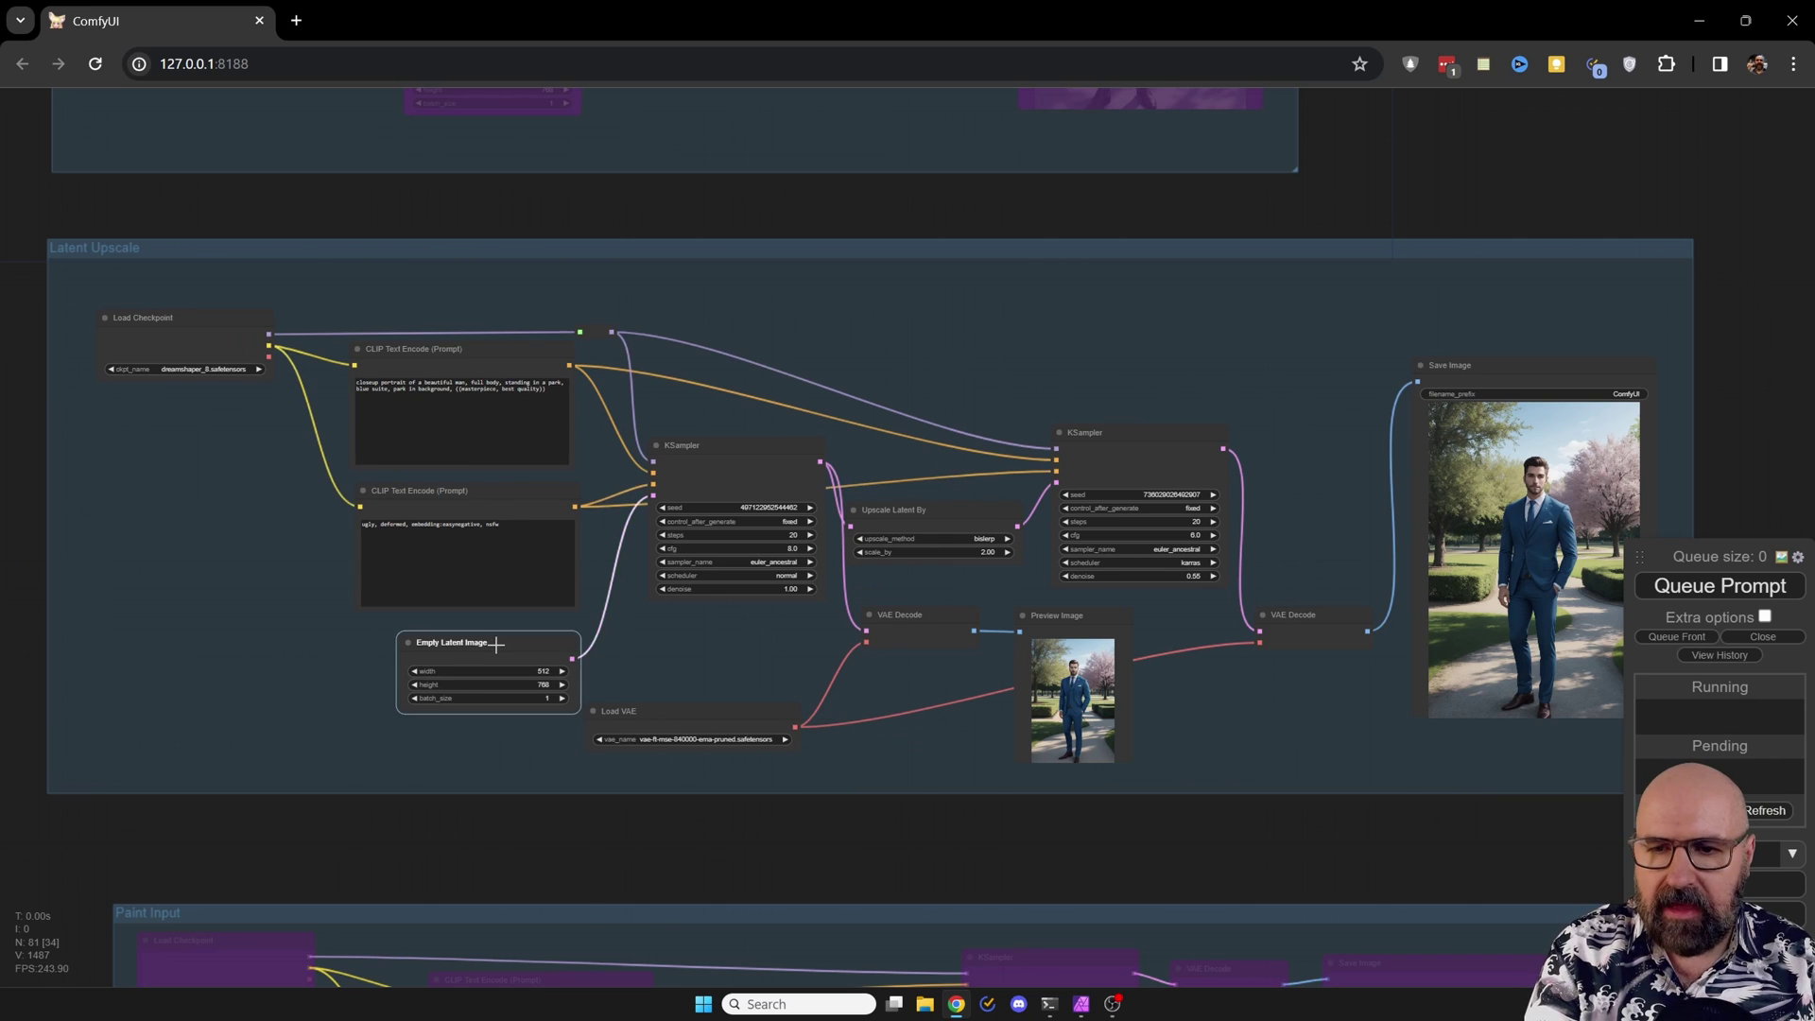
{"action": "left_click_drag", "start_coordinate": [496, 644], "coordinate": [482, 644]}
{"action": "left_click_drag", "start_coordinate": [641, 711], "coordinate": [667, 702]}
{"action": "left_click_drag", "start_coordinate": [731, 451], "coordinate": [733, 441]}
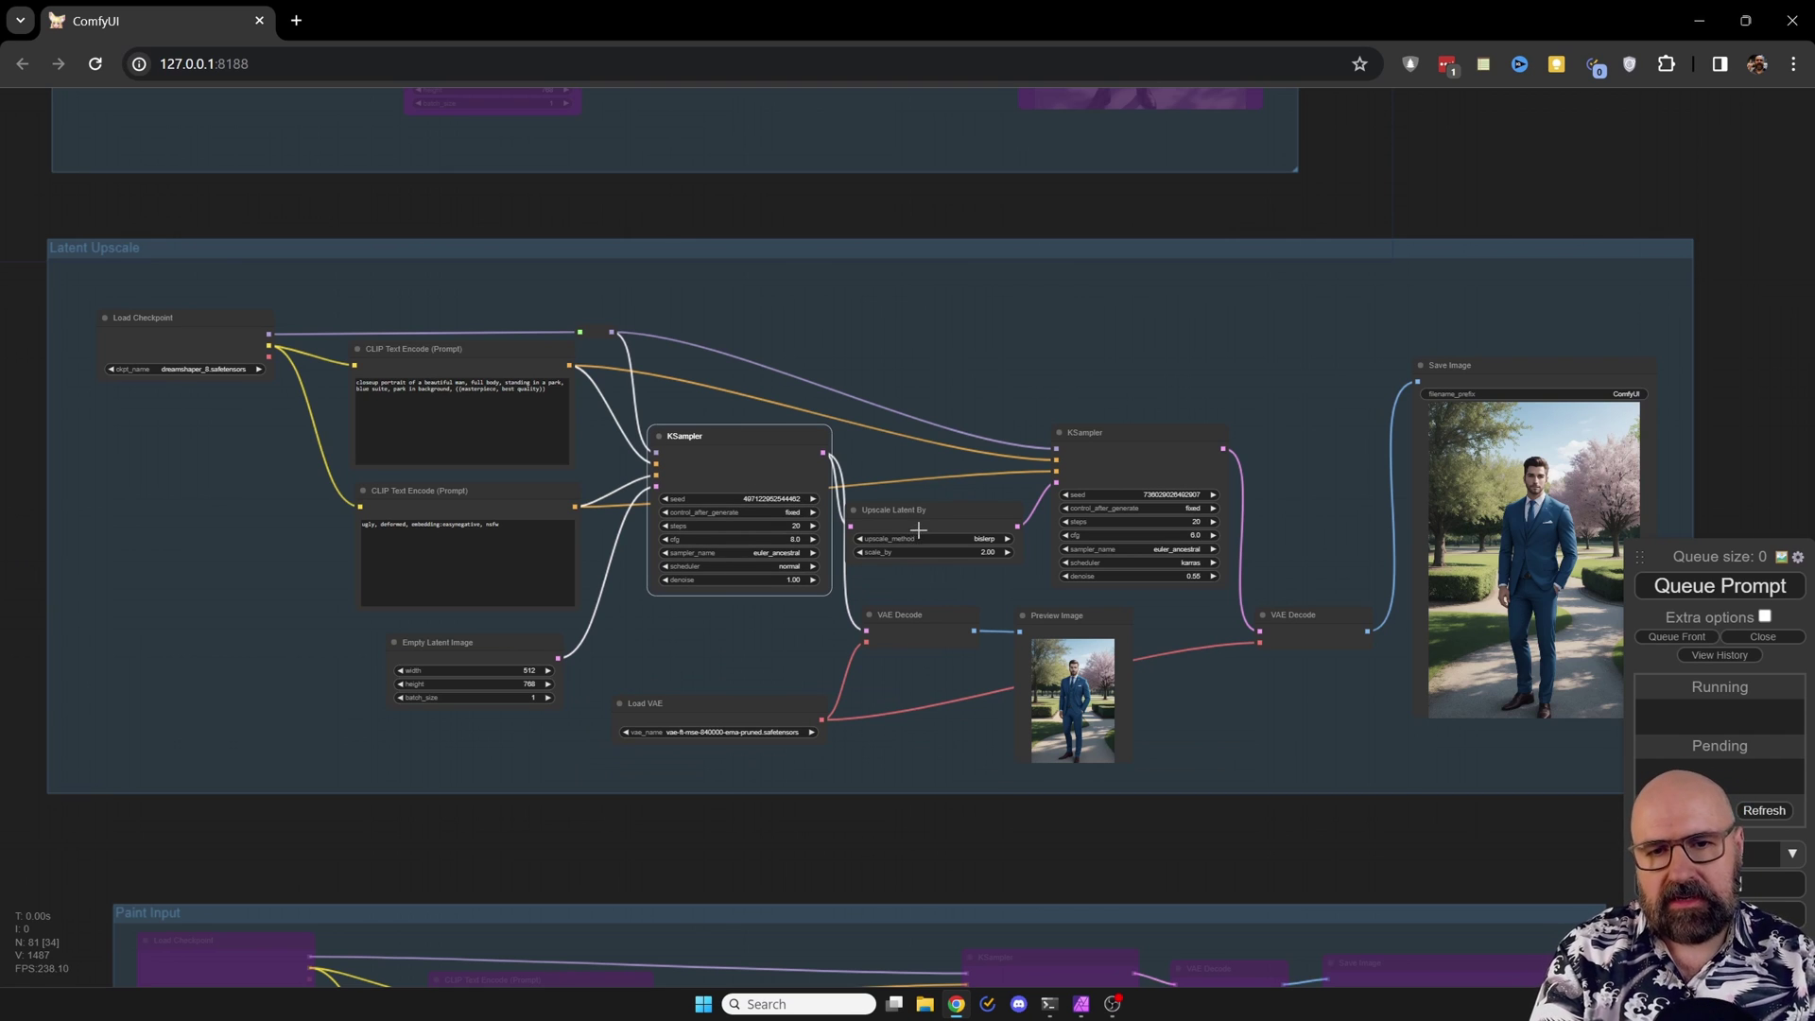
{"action": "left_click_drag", "start_coordinate": [951, 512], "coordinate": [959, 523]}
Step: Place the Preview Image node beside VAE Decode, then close the running/pending queue list
{"action": "left_click_drag", "start_coordinate": [1137, 433], "coordinate": [1141, 433]}
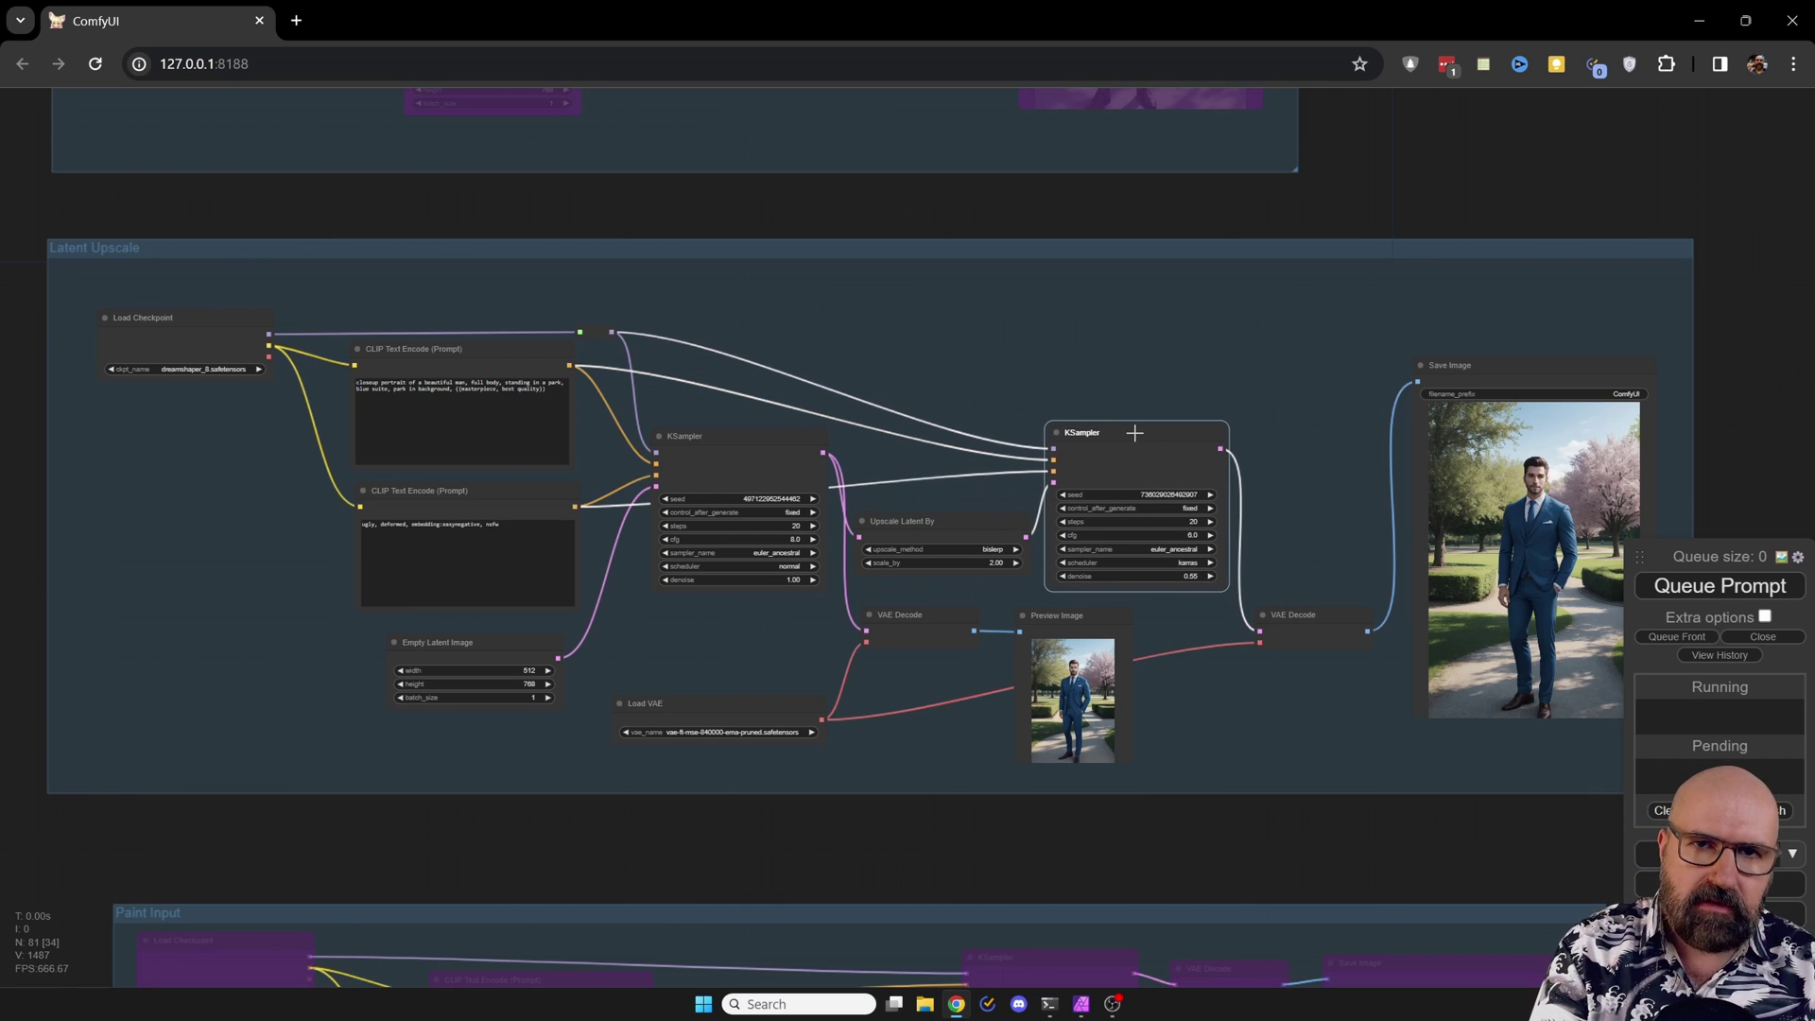
{"action": "scroll", "coordinate": [1005, 553], "scroll_direction": "up", "scroll_amount": 8}
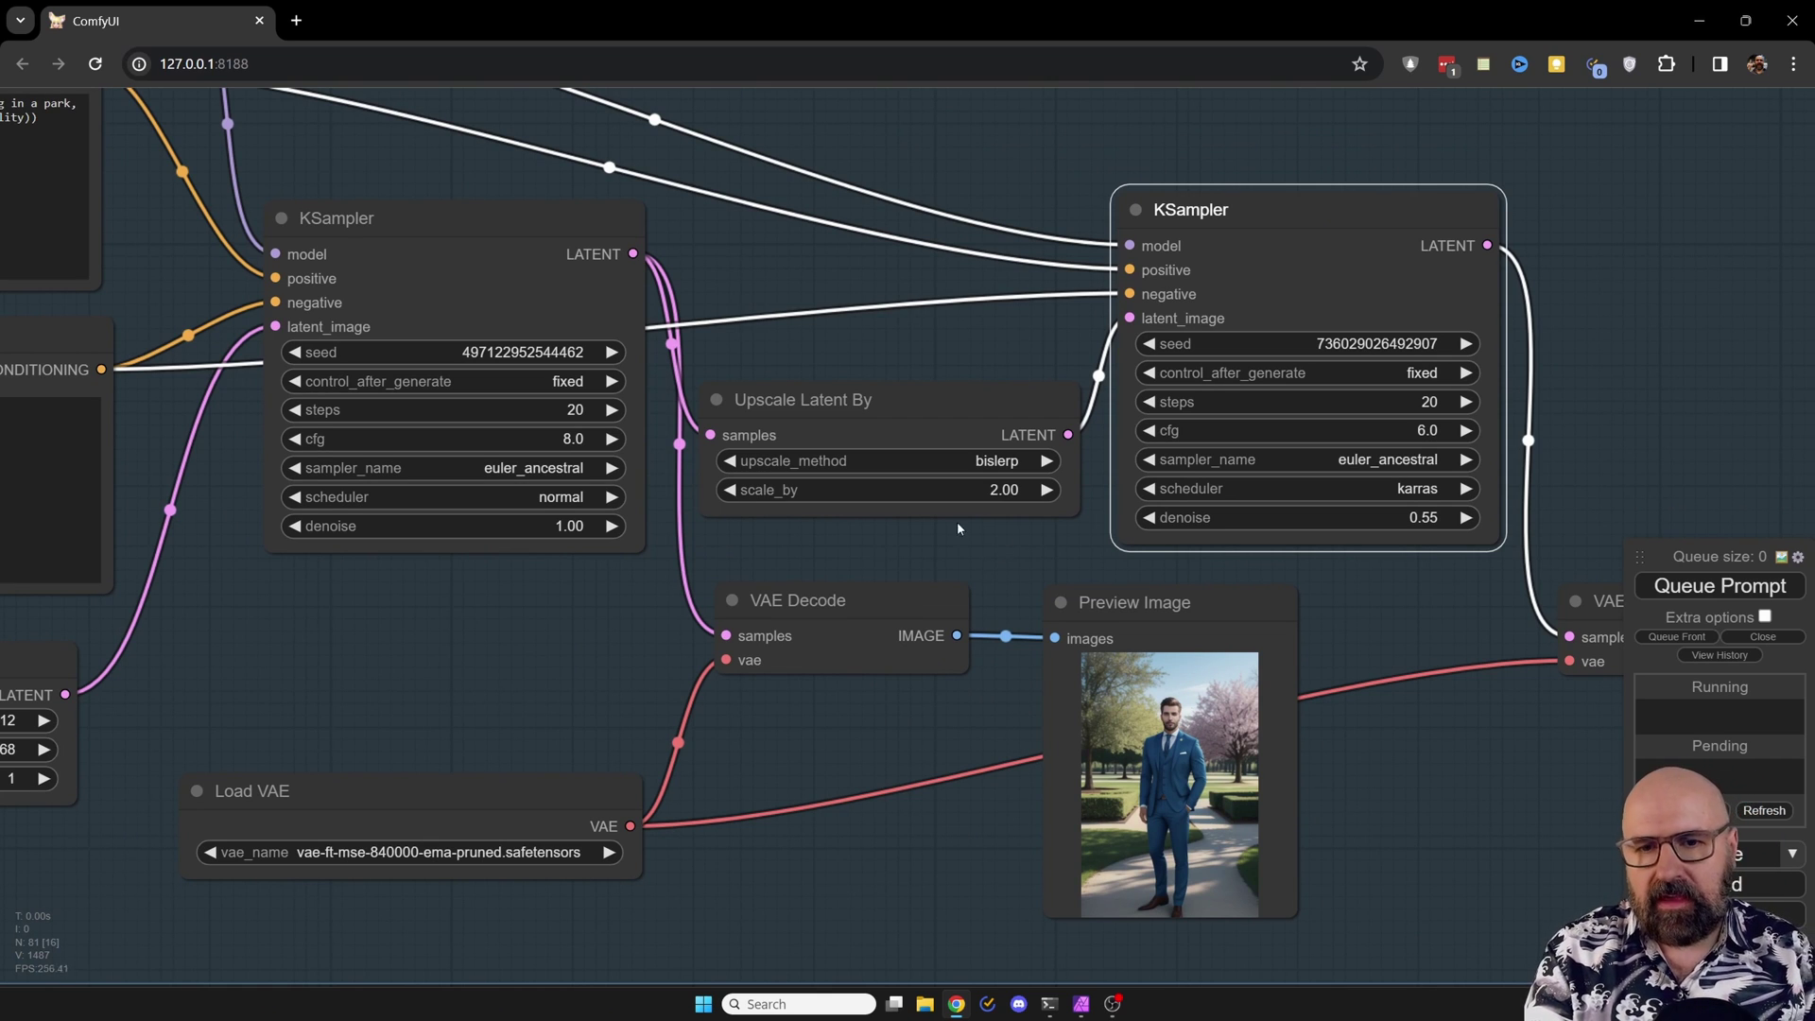
{"action": "left_click_drag", "start_coordinate": [844, 599], "coordinate": [849, 594]}
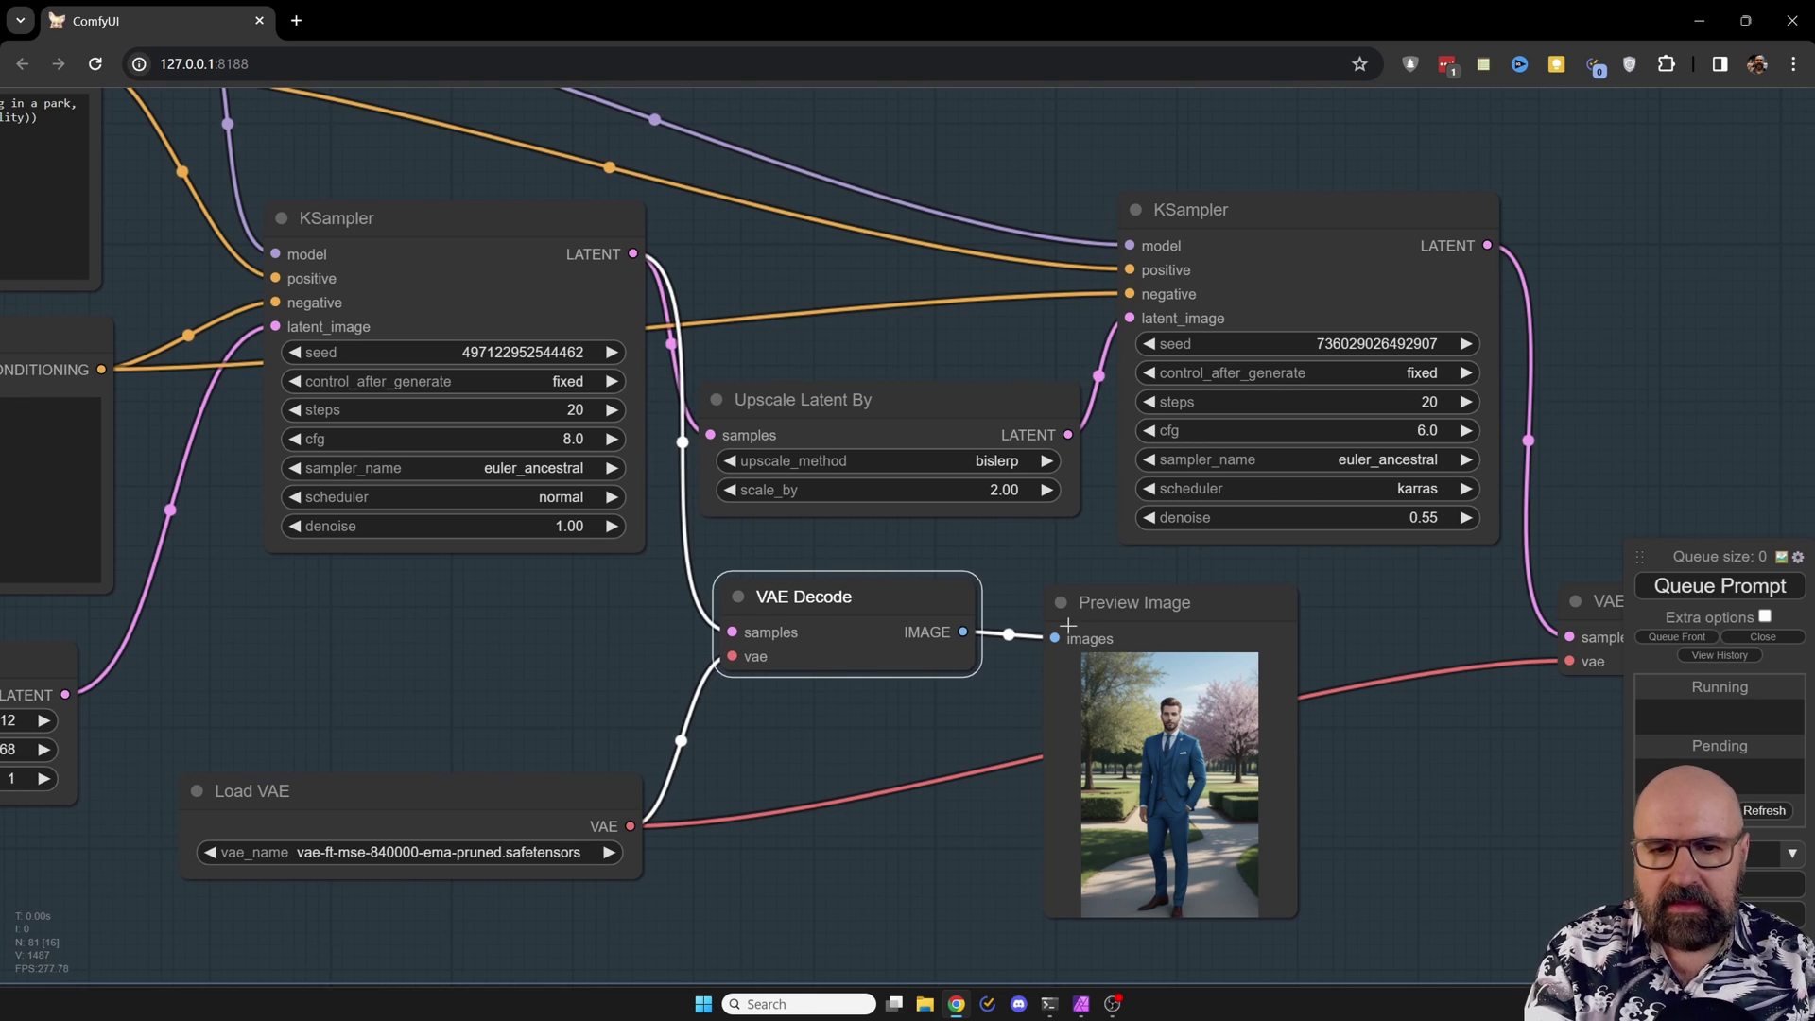
{"action": "left_click_drag", "start_coordinate": [1107, 615], "coordinate": [1099, 630]}
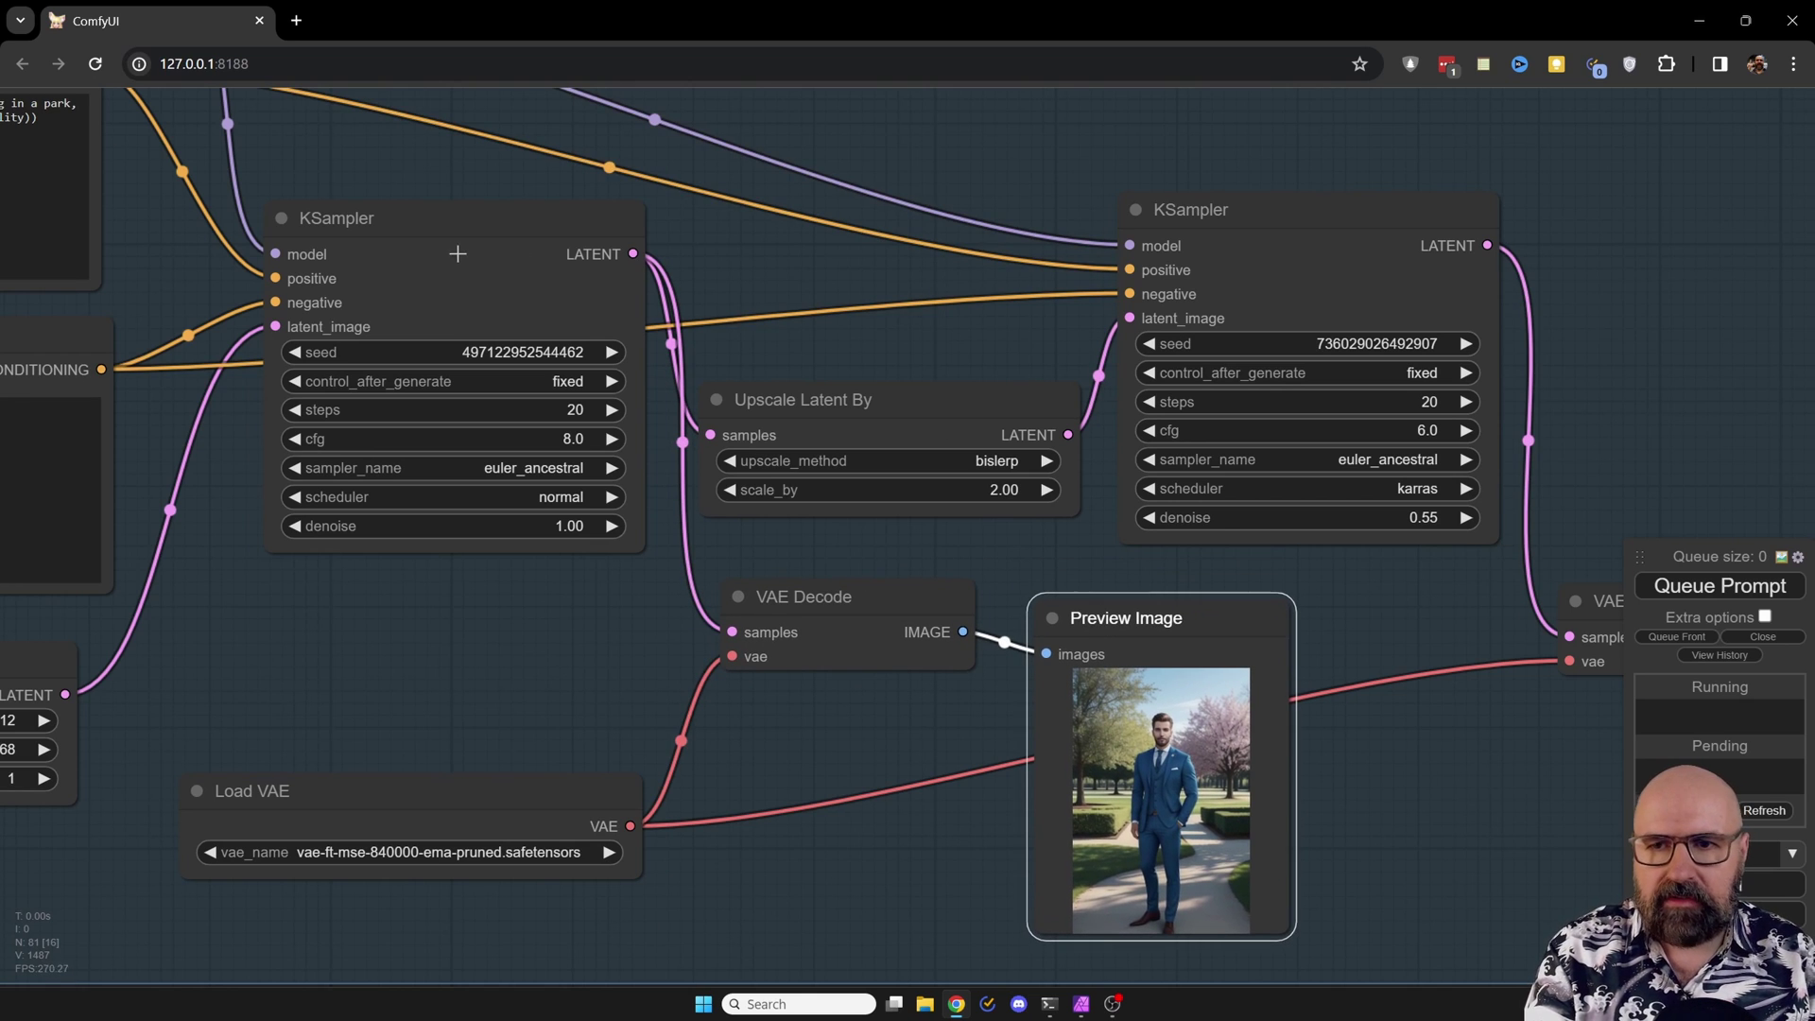
{"action": "left_click", "coordinate": [429, 226]}
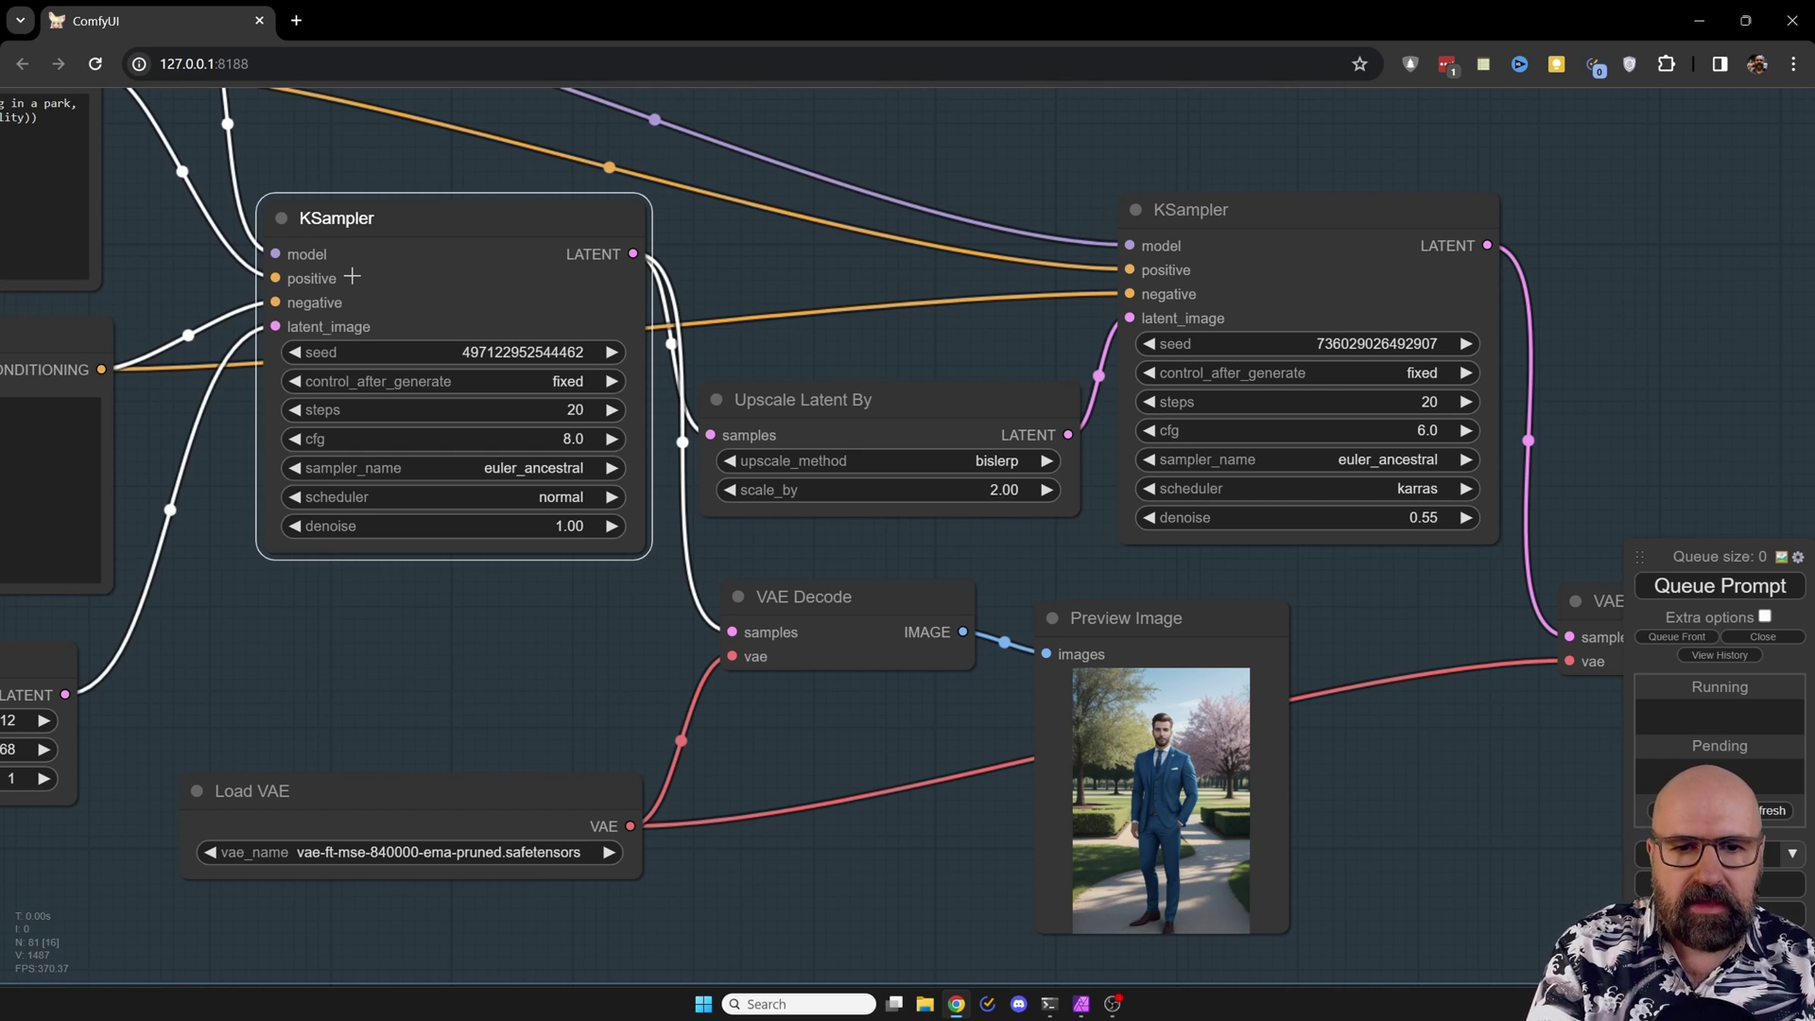
{"action": "left_click_drag", "start_coordinate": [1134, 632], "coordinate": [1142, 630]}
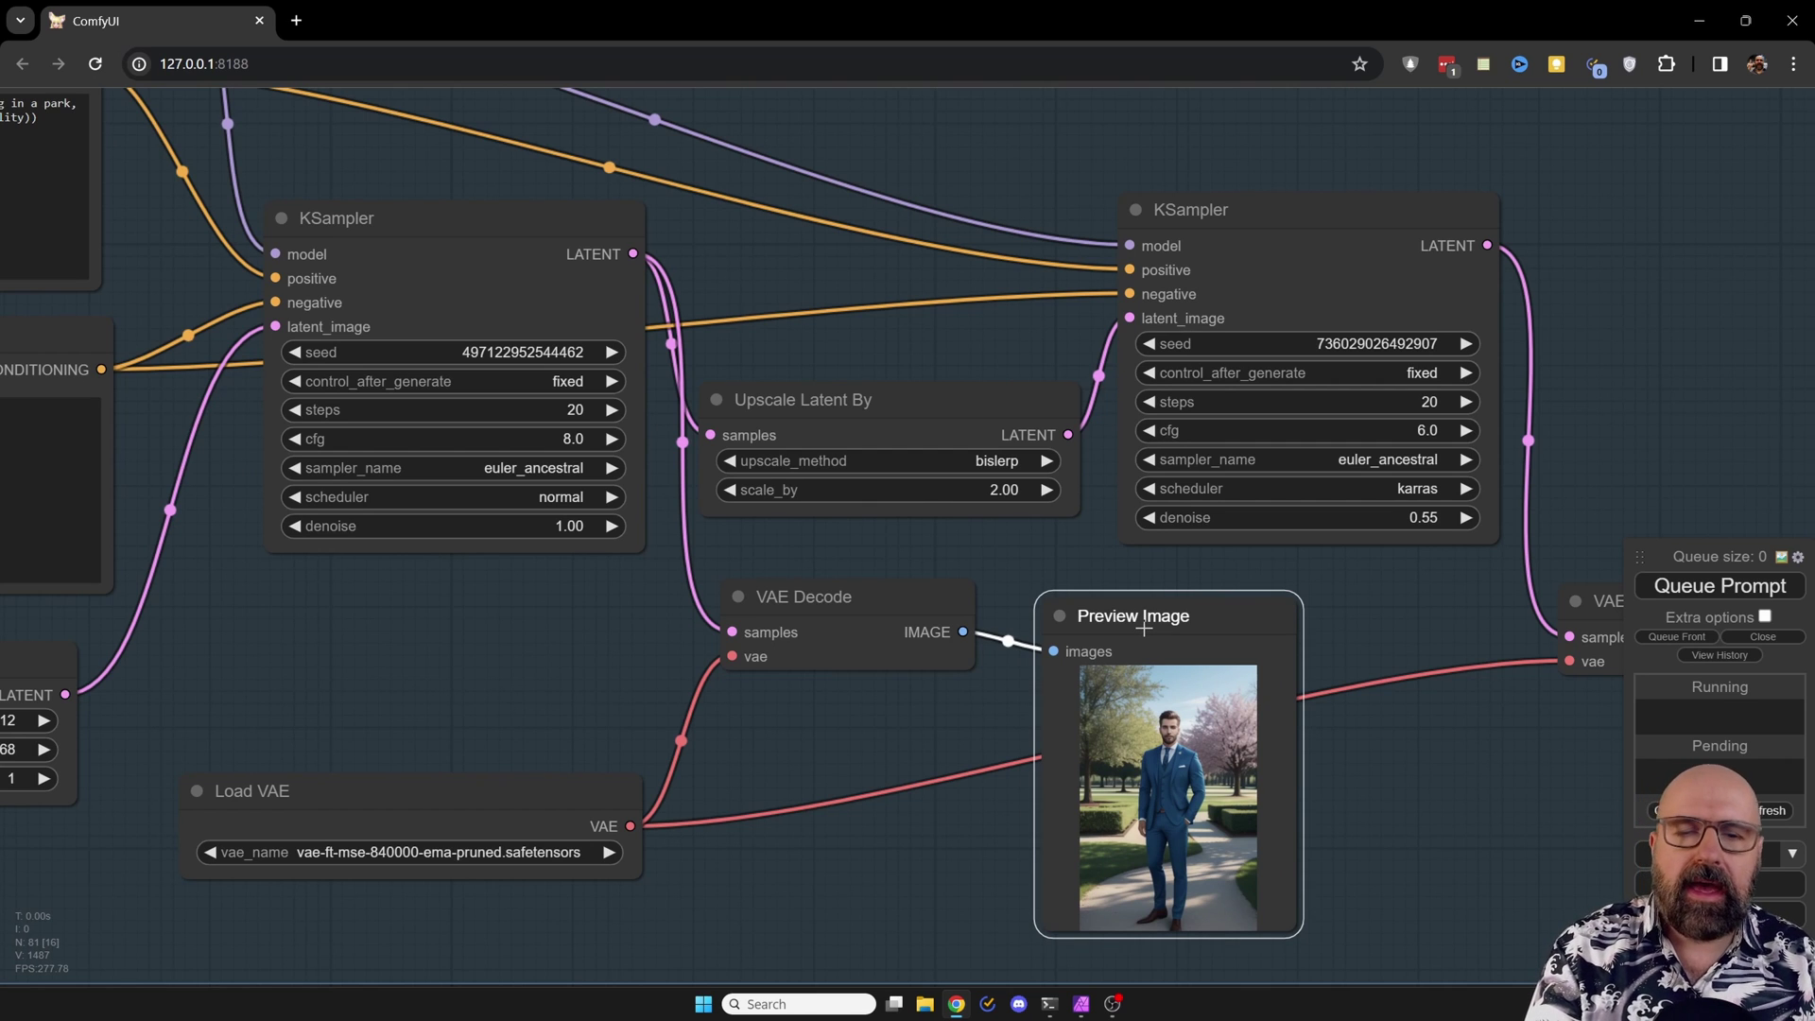
{"action": "left_click", "coordinate": [1763, 636]}
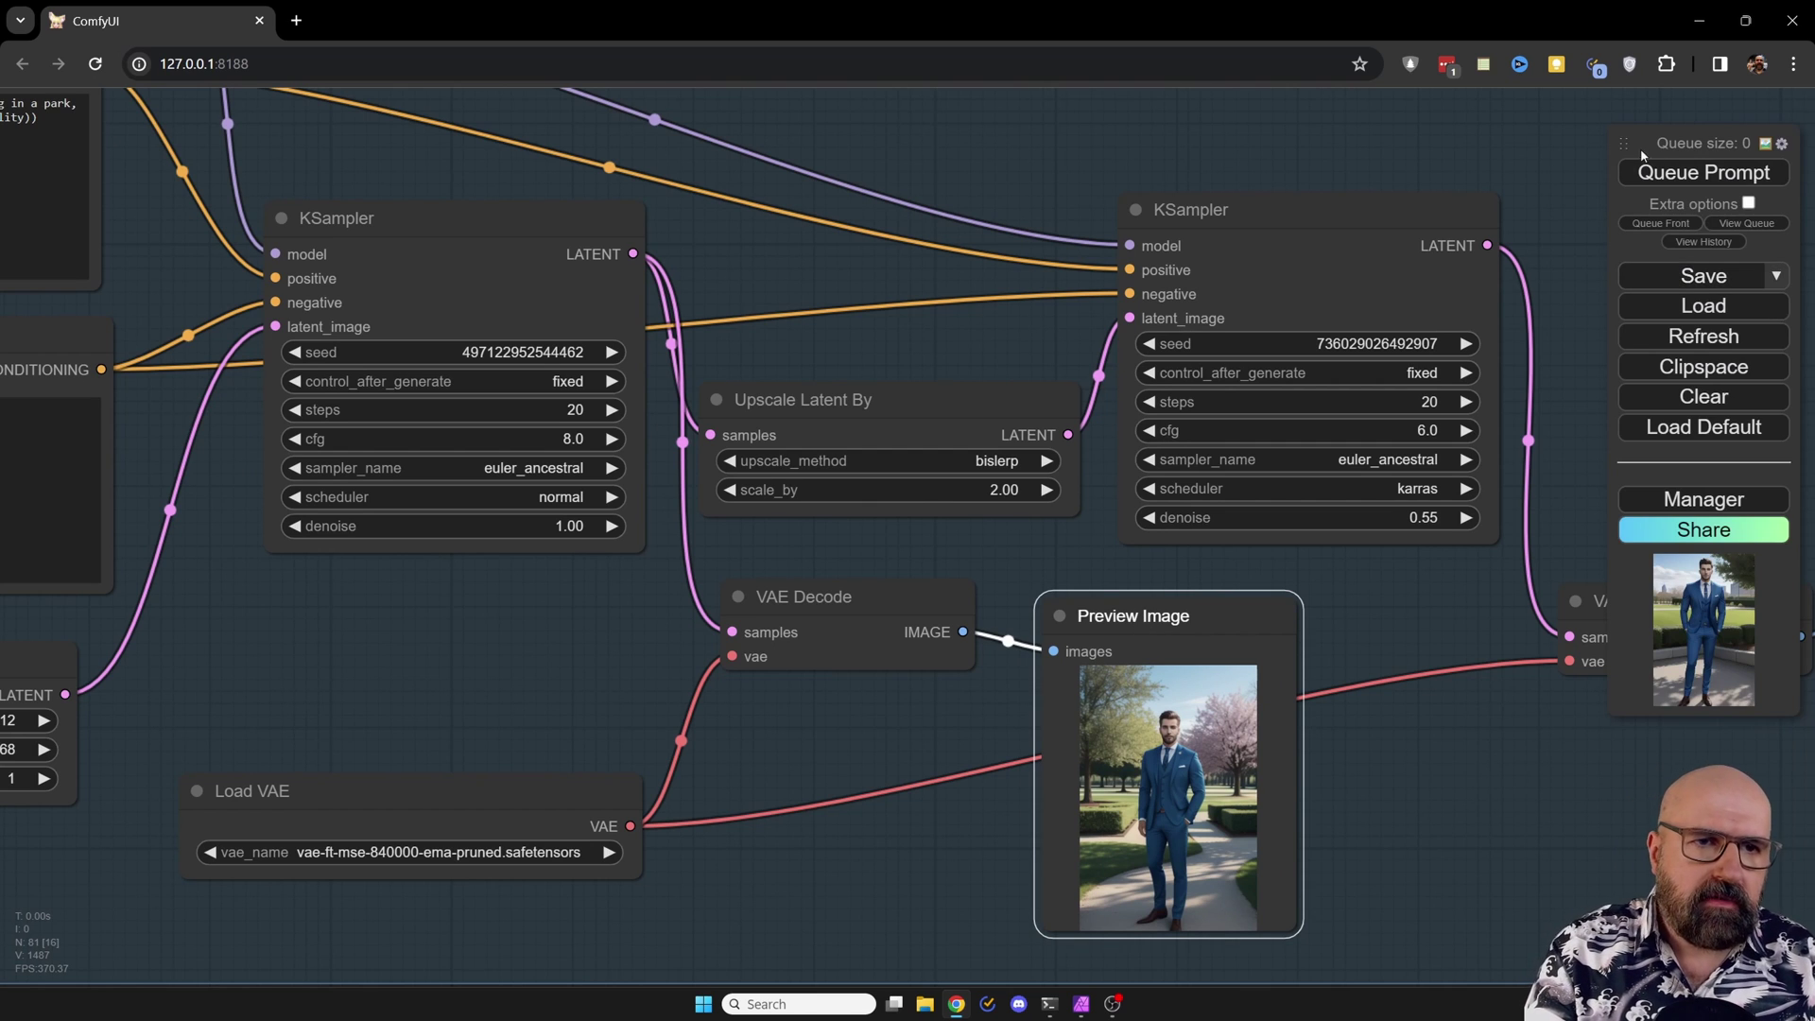
Step: Move the floating menu panel and show the Running/Pending job queue
{"action": "mouse_move", "coordinate": [1631, 139]}
{"action": "left_mouse_down"}
{"action": "mouse_move", "coordinate": [1606, 154]}
{"action": "mouse_move", "coordinate": [1607, 138]}
{"action": "left_mouse_up"}
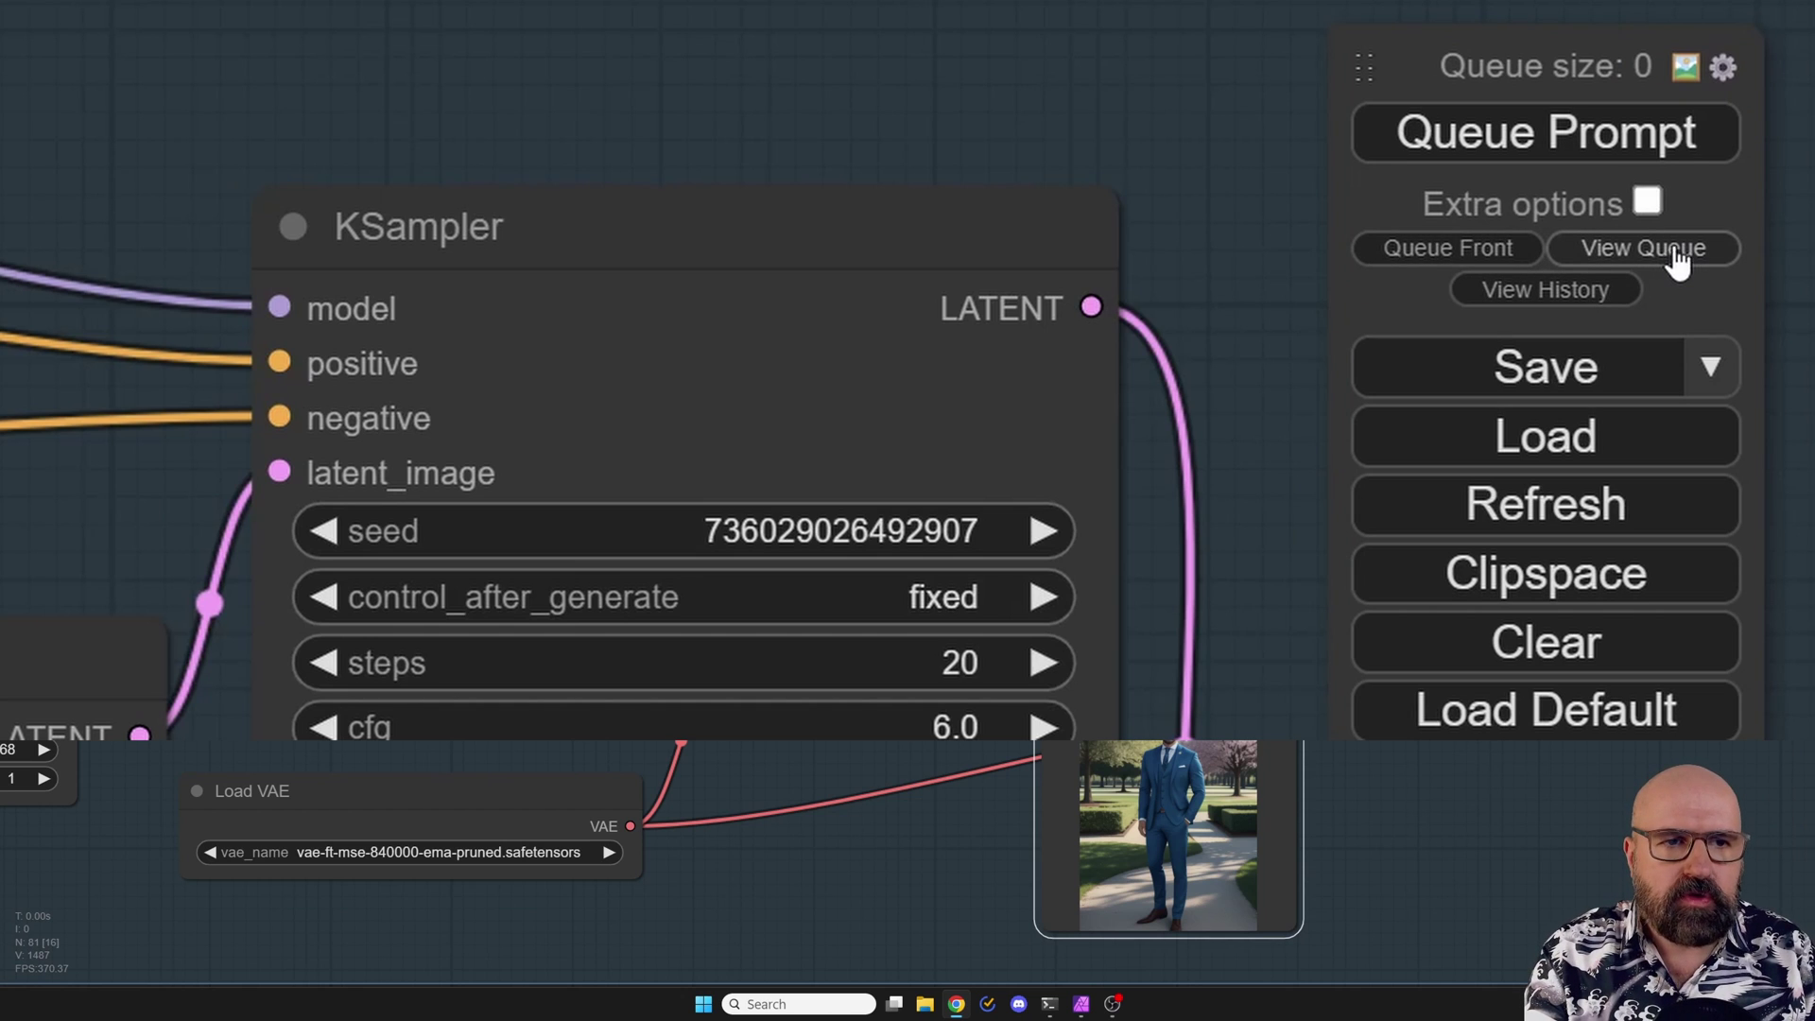
{"action": "left_click", "coordinate": [1681, 268]}
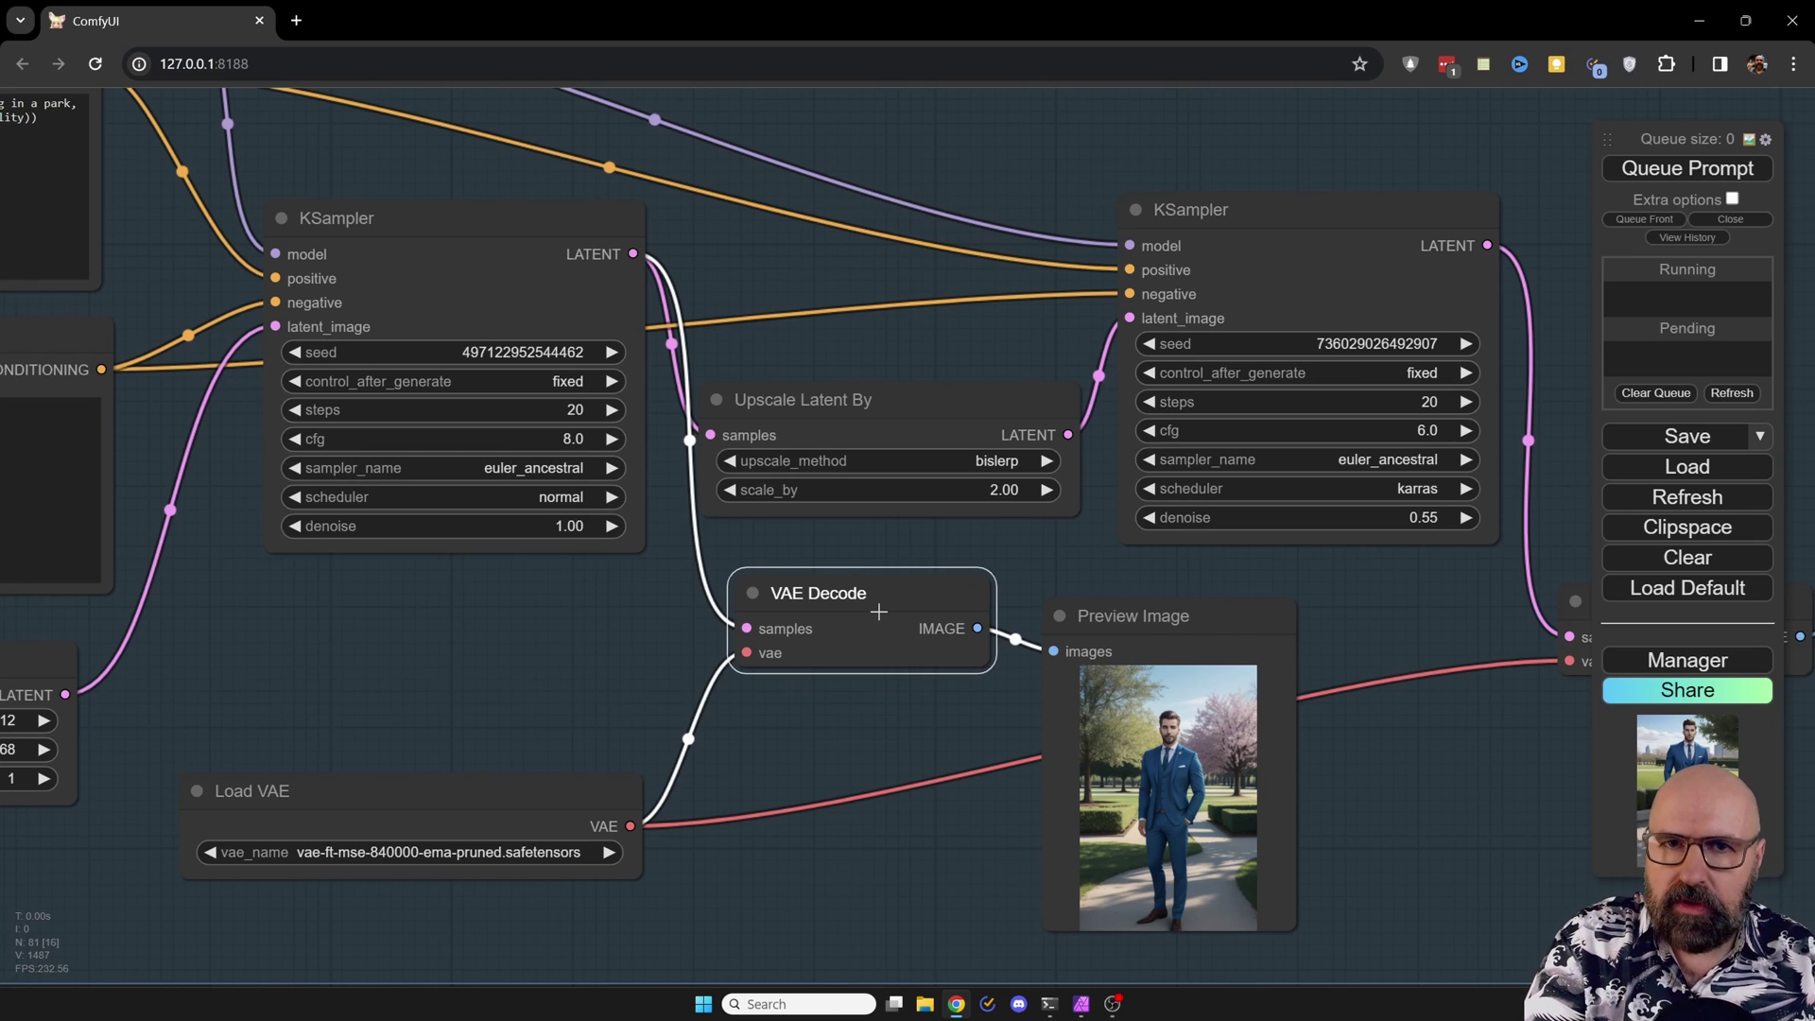
Step: Align VAE Decode and Preview Image in a neat row beneath the Upscale Latent By node
{"action": "left_click_drag", "start_coordinate": [892, 610], "coordinate": [883, 610]}
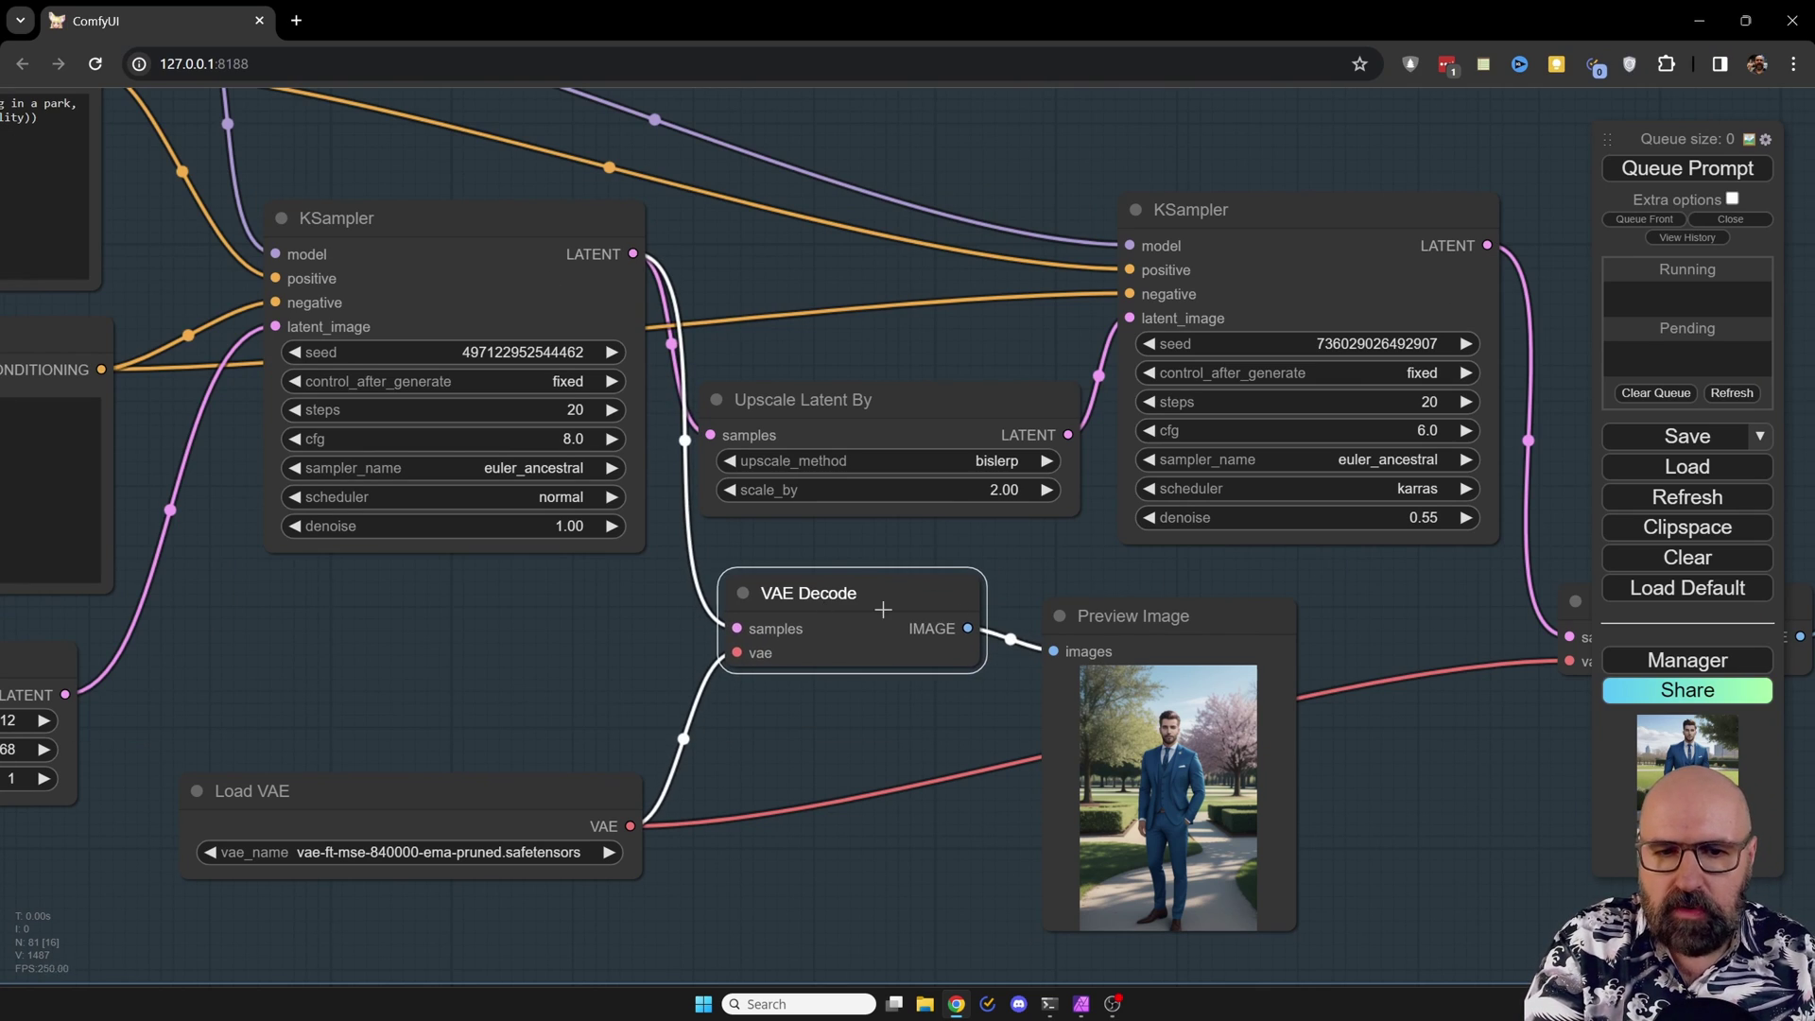
{"action": "left_click_drag", "start_coordinate": [1119, 616], "coordinate": [1111, 620]}
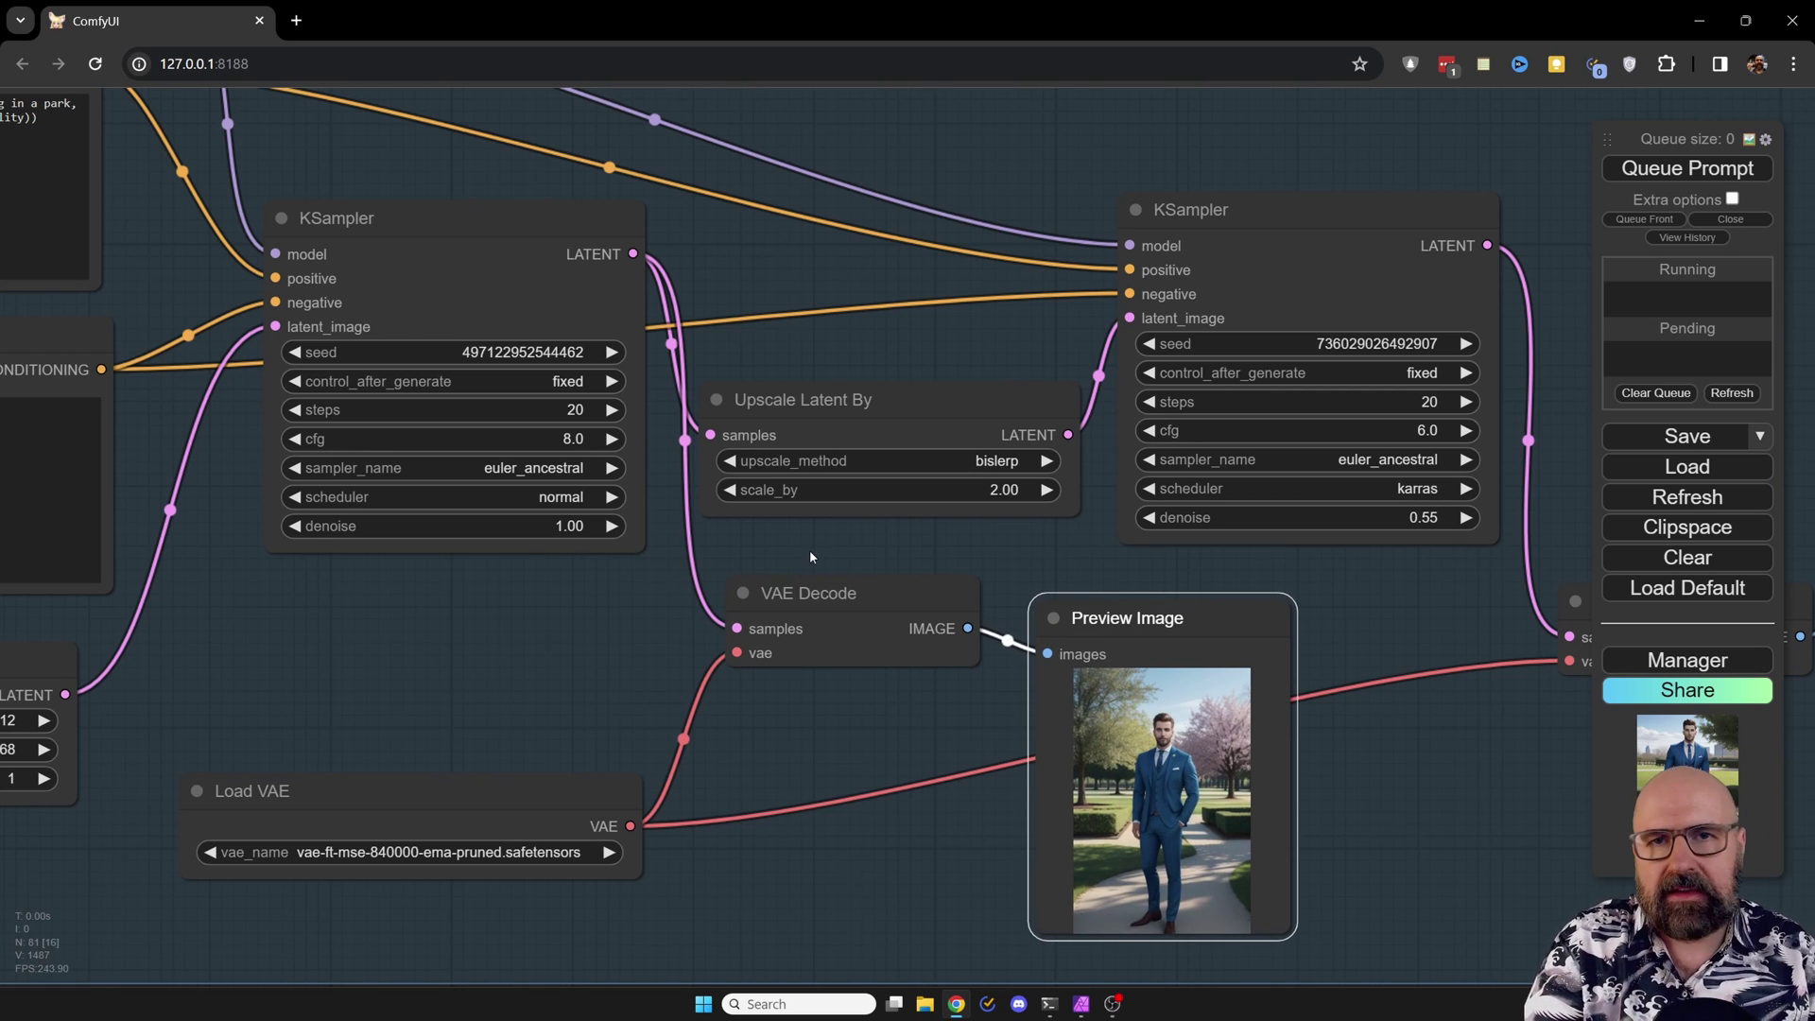
{"action": "left_click_drag", "start_coordinate": [854, 616], "coordinate": [858, 609]}
{"action": "left_click_drag", "start_coordinate": [1067, 614], "coordinate": [1074, 610]}
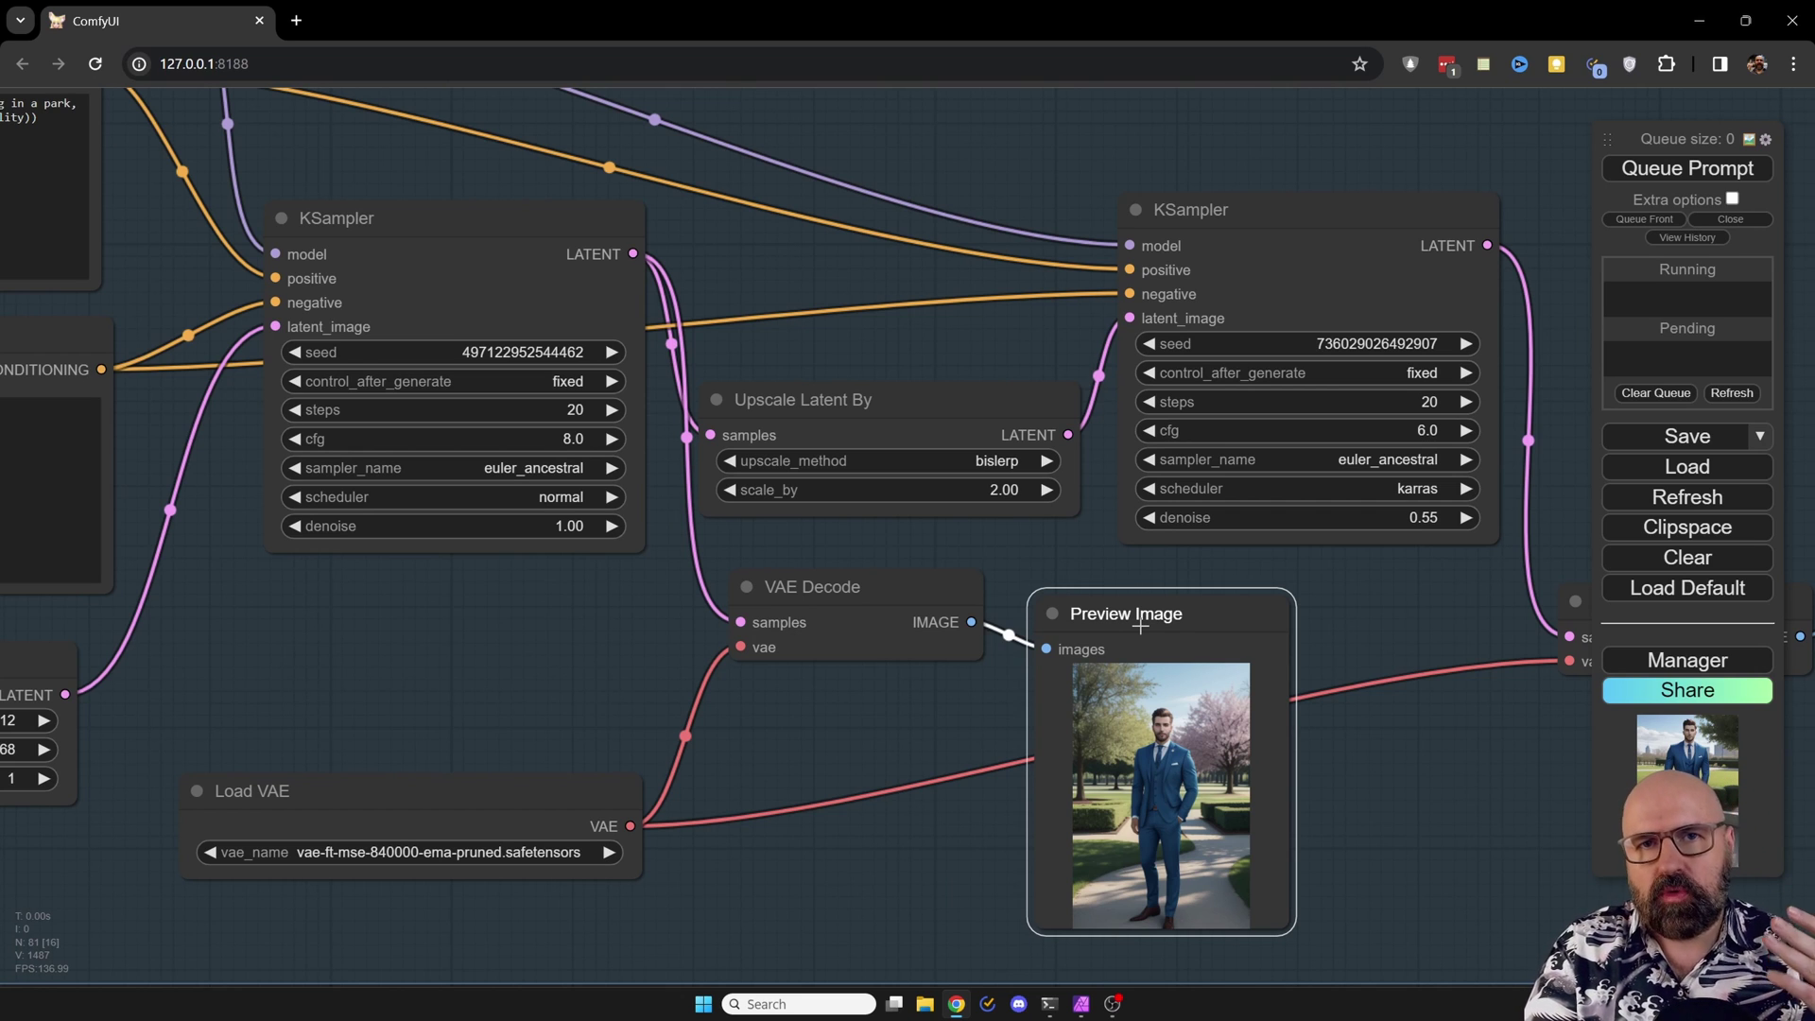
{"action": "mouse_move", "coordinate": [1140, 627]}
{"action": "left_mouse_down"}
{"action": "mouse_move", "coordinate": [1147, 660]}
{"action": "mouse_move", "coordinate": [1153, 619]}
{"action": "mouse_move", "coordinate": [1129, 629]}
{"action": "left_mouse_up"}
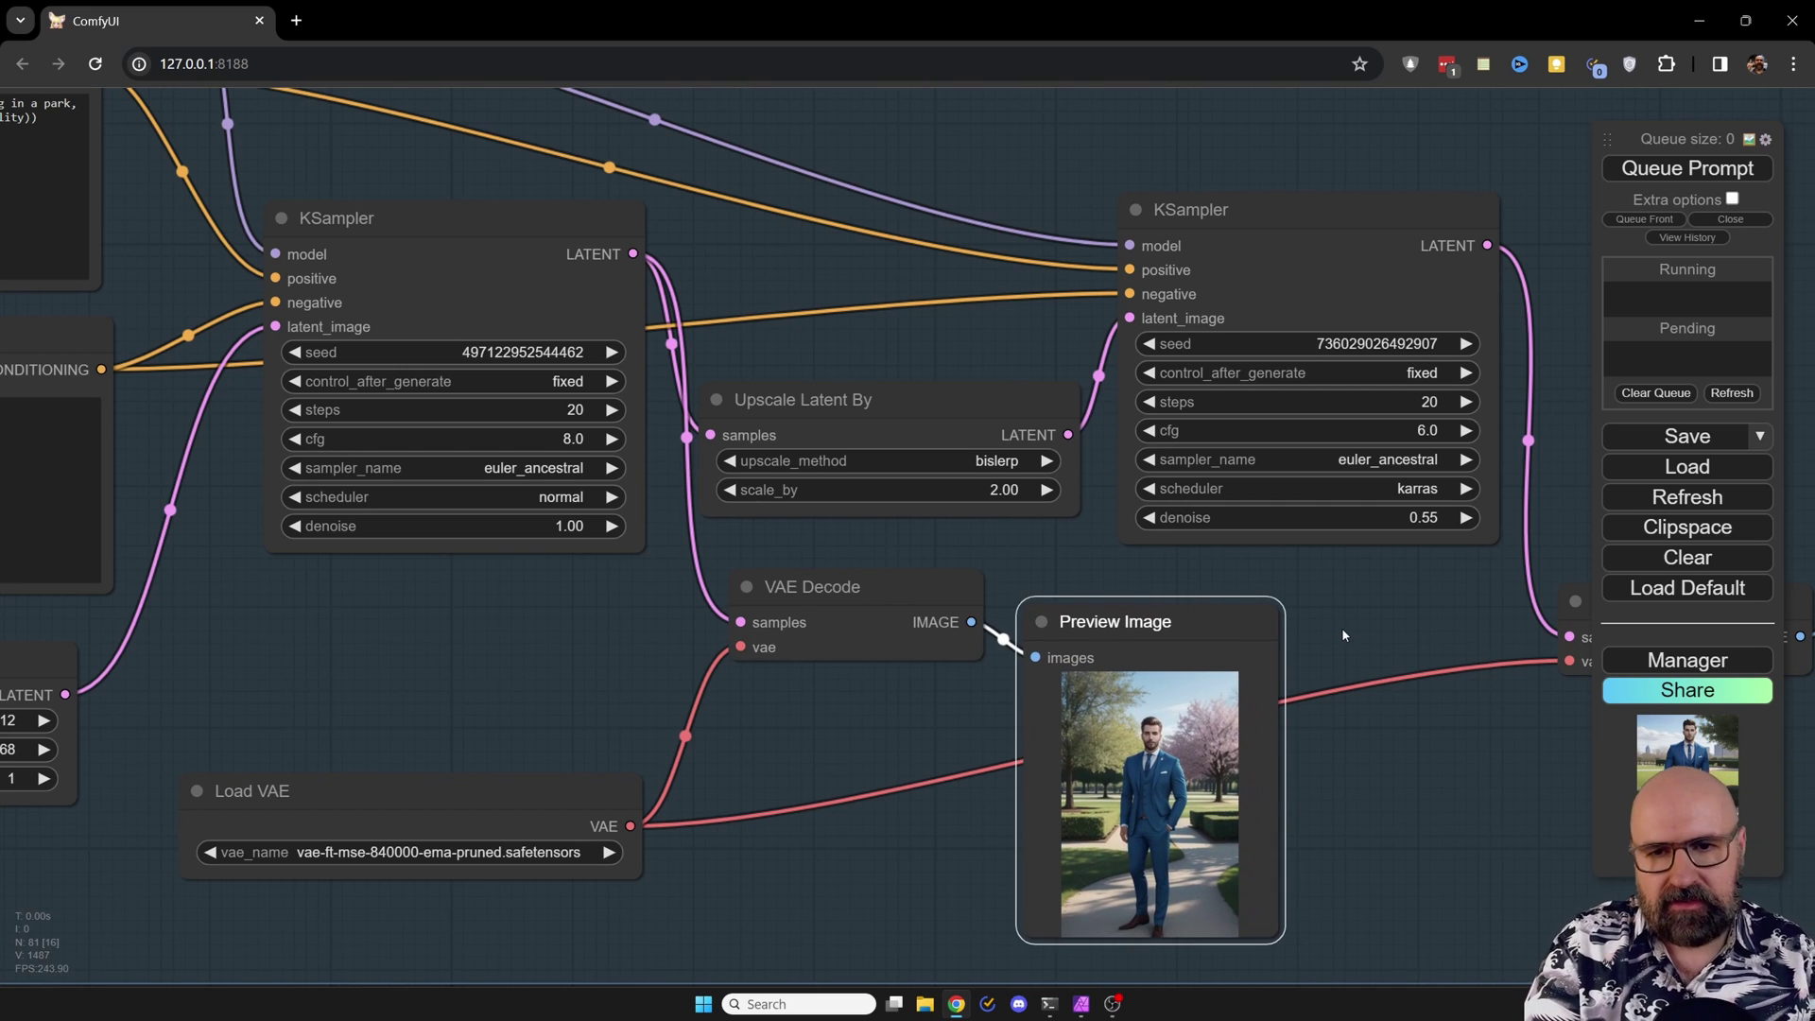
Step: Shift Upscale Latent By between the KSamplers and check its upscale methods, keeping bislerp at 2.00
{"action": "left_click_drag", "start_coordinate": [839, 382], "coordinate": [851, 363]}
{"action": "left_click", "coordinate": [551, 216]}
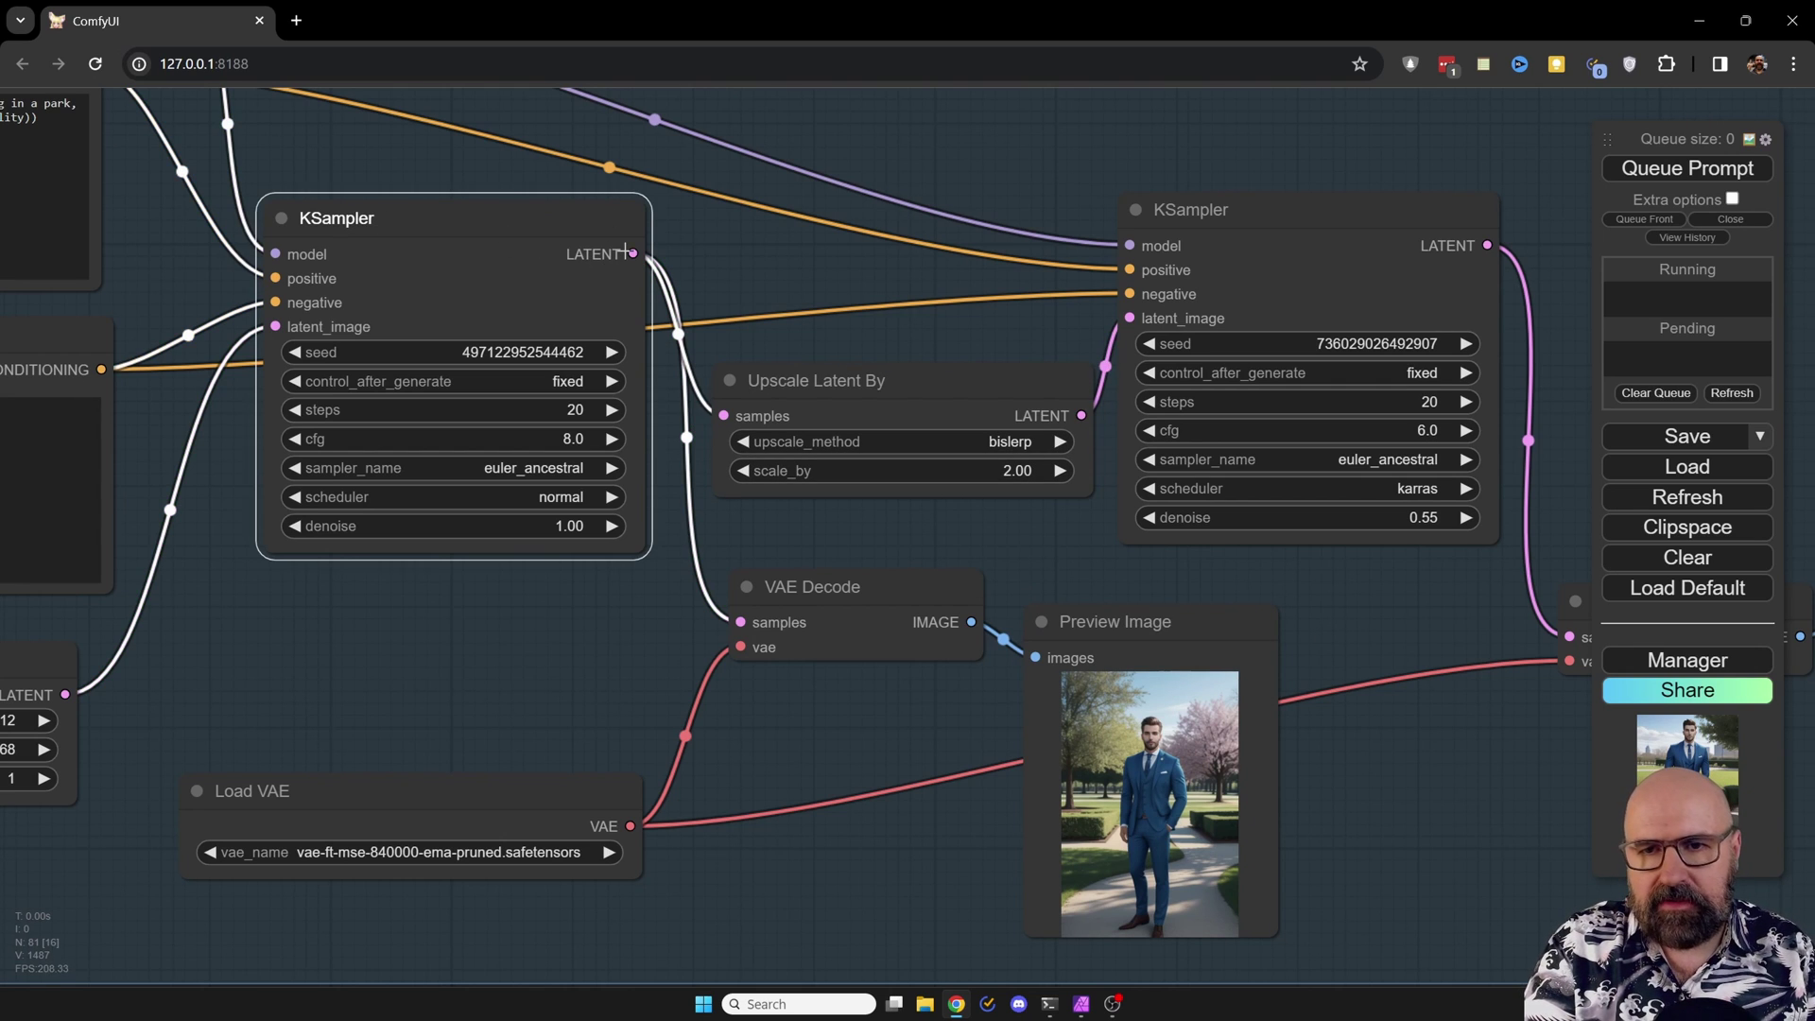
{"action": "left_click_drag", "start_coordinate": [727, 388], "coordinate": [722, 382]}
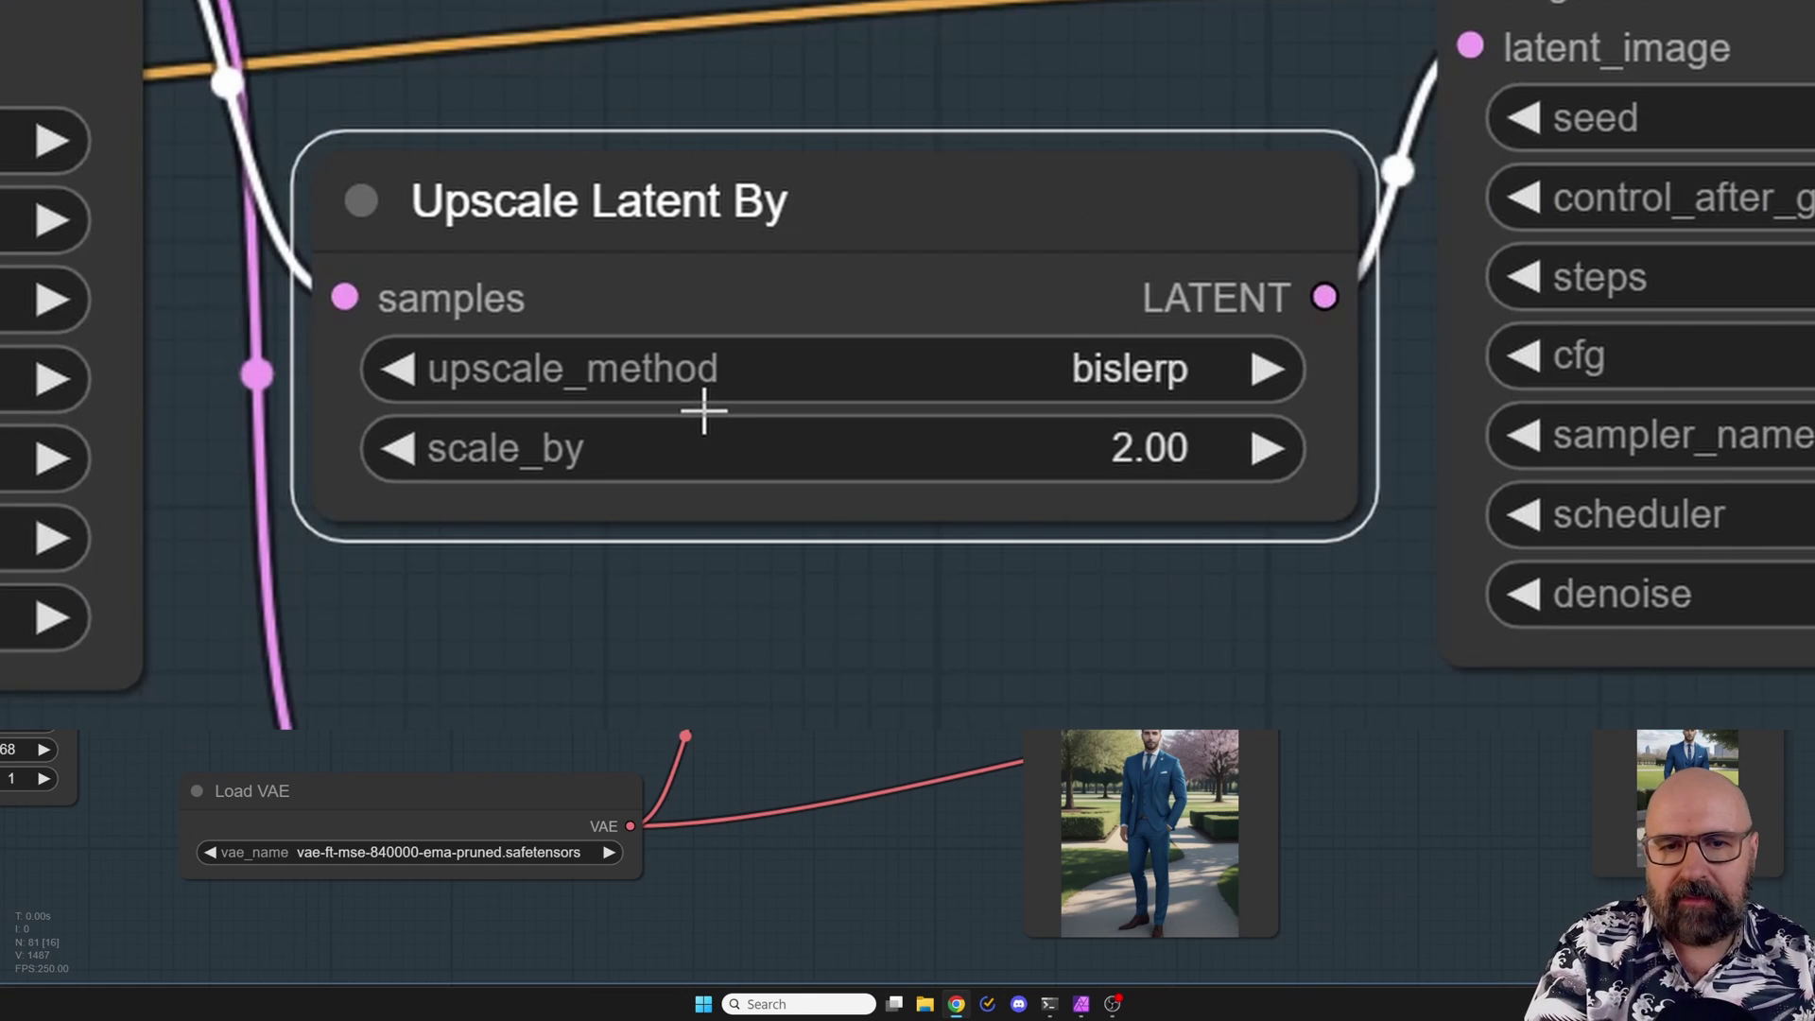
{"action": "left_click", "coordinate": [1112, 369]}
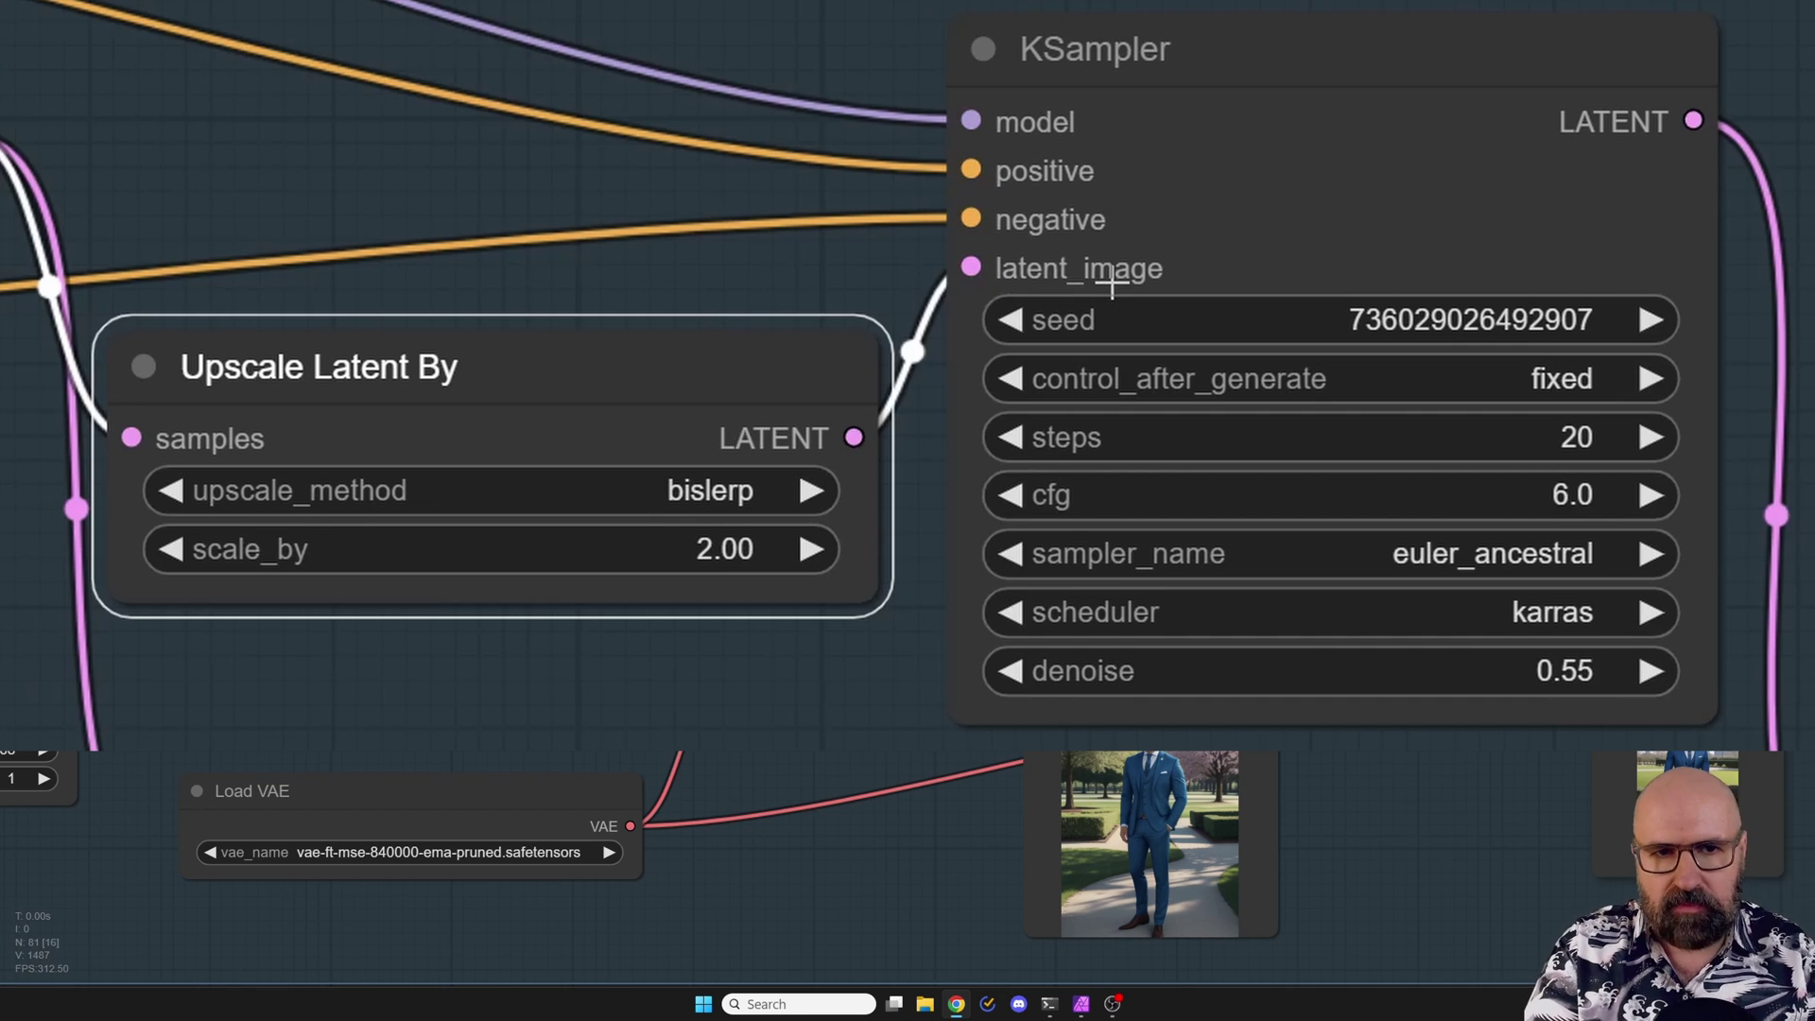
Step: Nudge the second KSampler (denoise 0.55) and the Upscale Latent By node upward into place
{"action": "mouse_move", "coordinate": [1250, 63]}
{"action": "left_mouse_down"}
{"action": "mouse_move", "coordinate": [1241, 81]}
{"action": "mouse_move", "coordinate": [1296, 76]}
{"action": "mouse_move", "coordinate": [1264, 65]}
{"action": "left_mouse_up"}
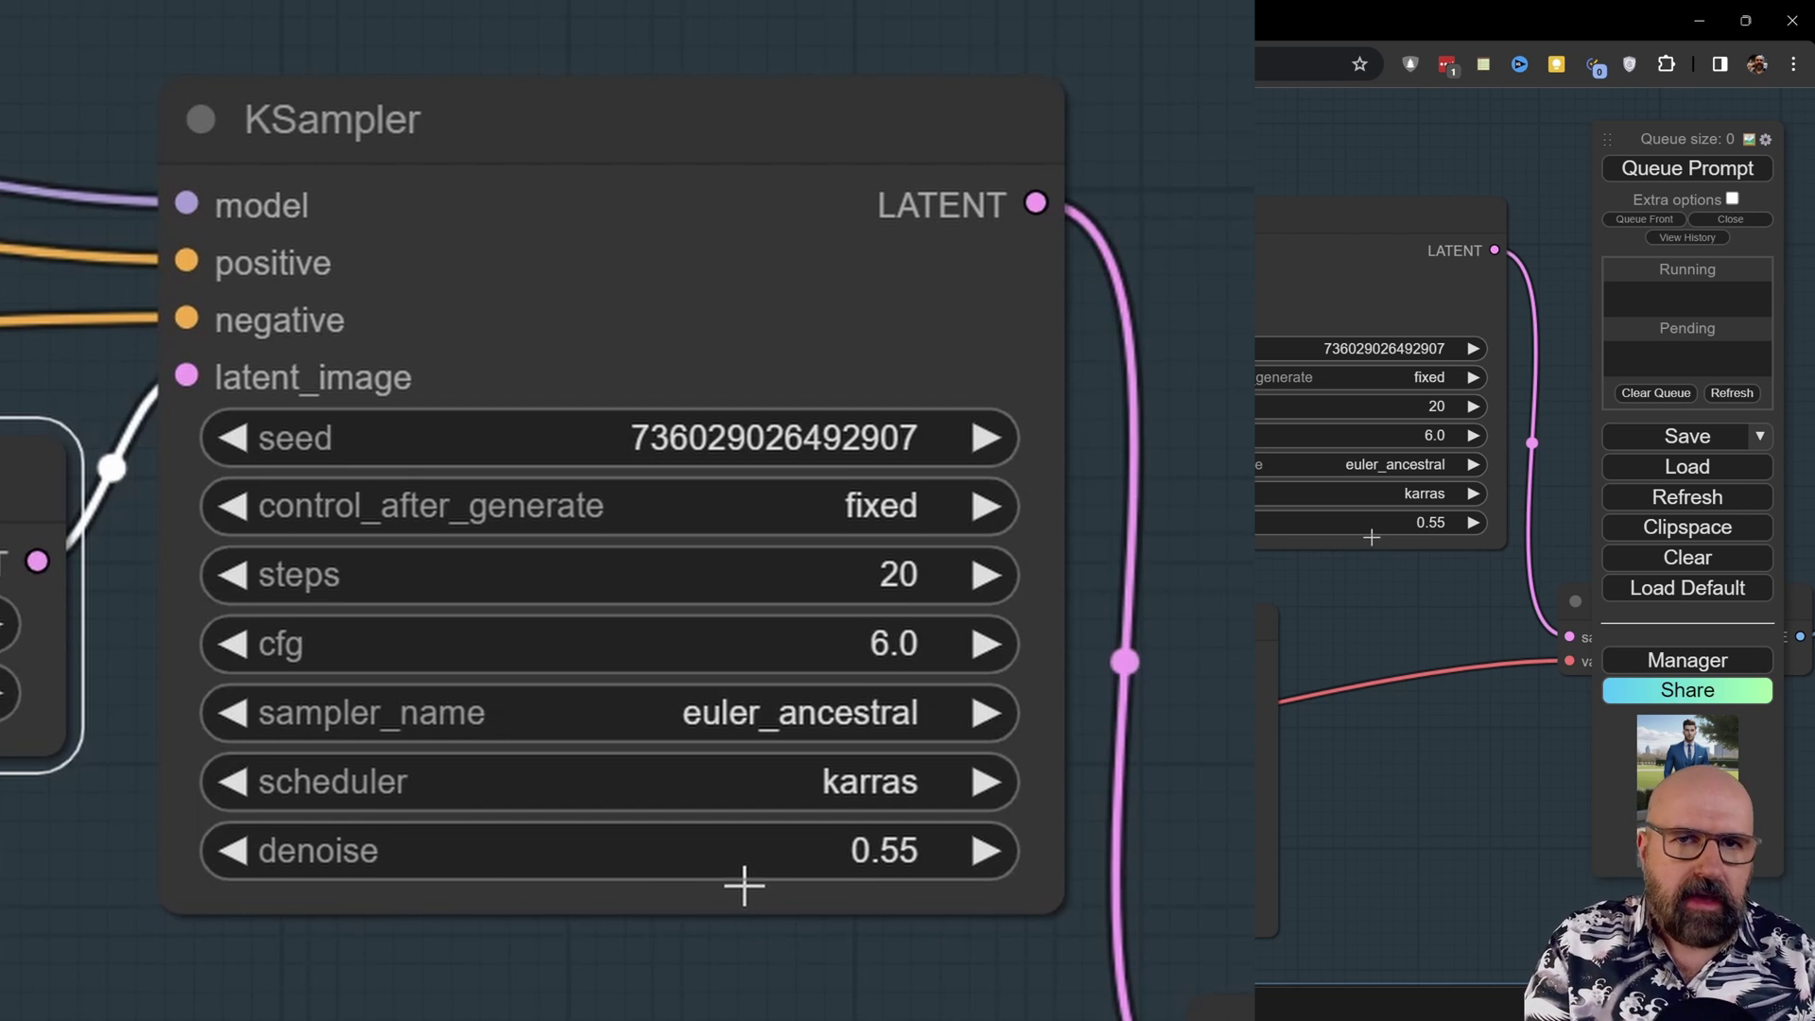
{"action": "left_click_drag", "start_coordinate": [29, 478], "coordinate": [34, 440]}
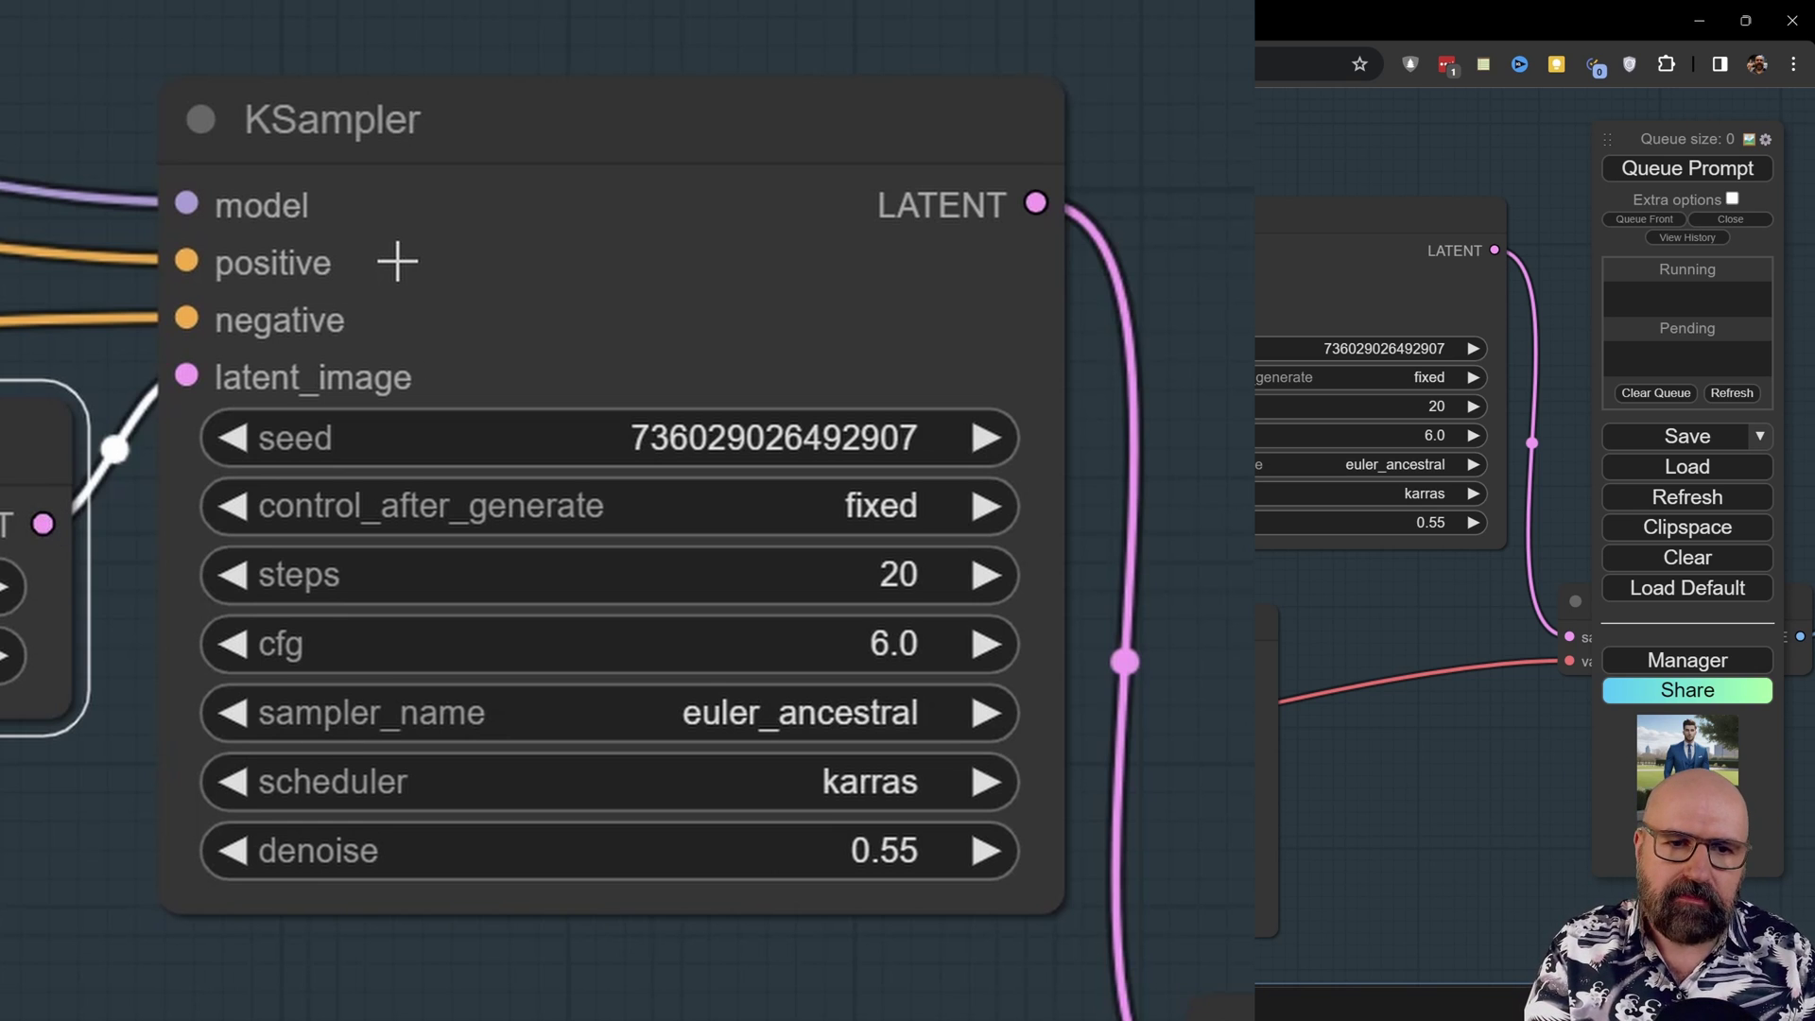
Step: Try dpmpp_2m, revert to euler_ancestral, and change the second KSampler's scheduler from karras to normal
{"action": "left_click", "coordinate": [1370, 466]}
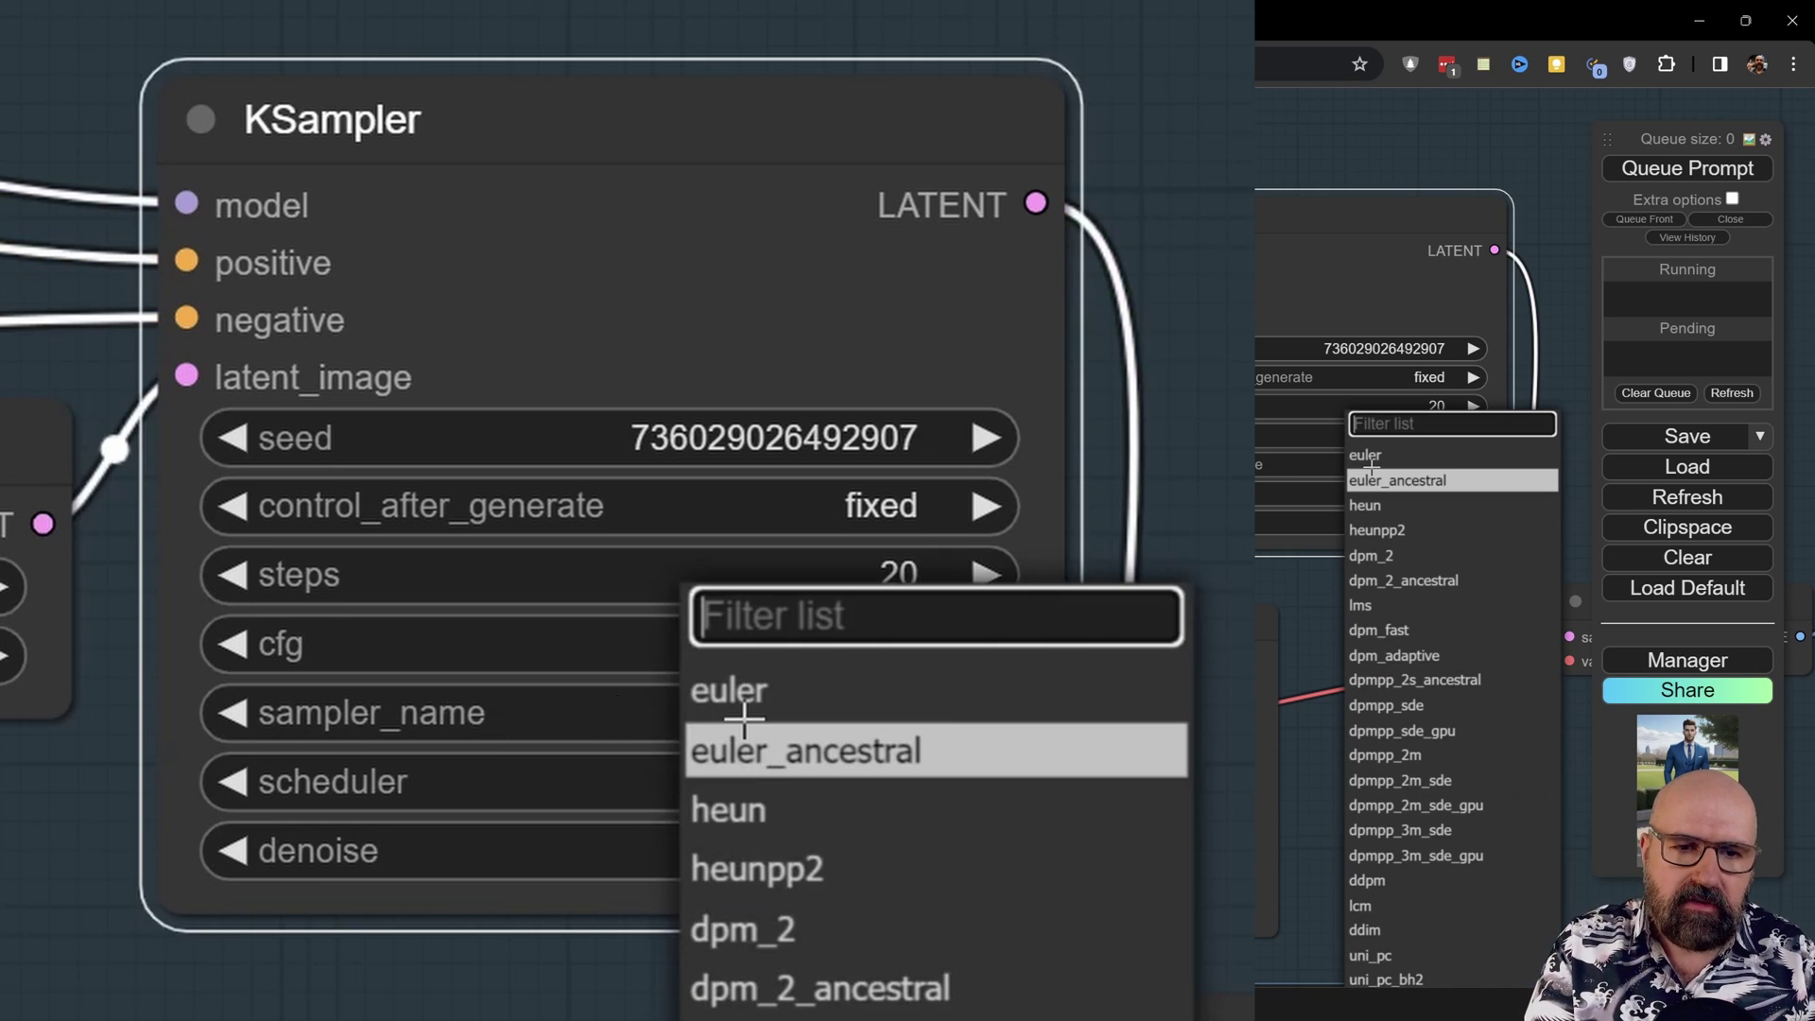
{"action": "left_click", "coordinate": [1410, 758]}
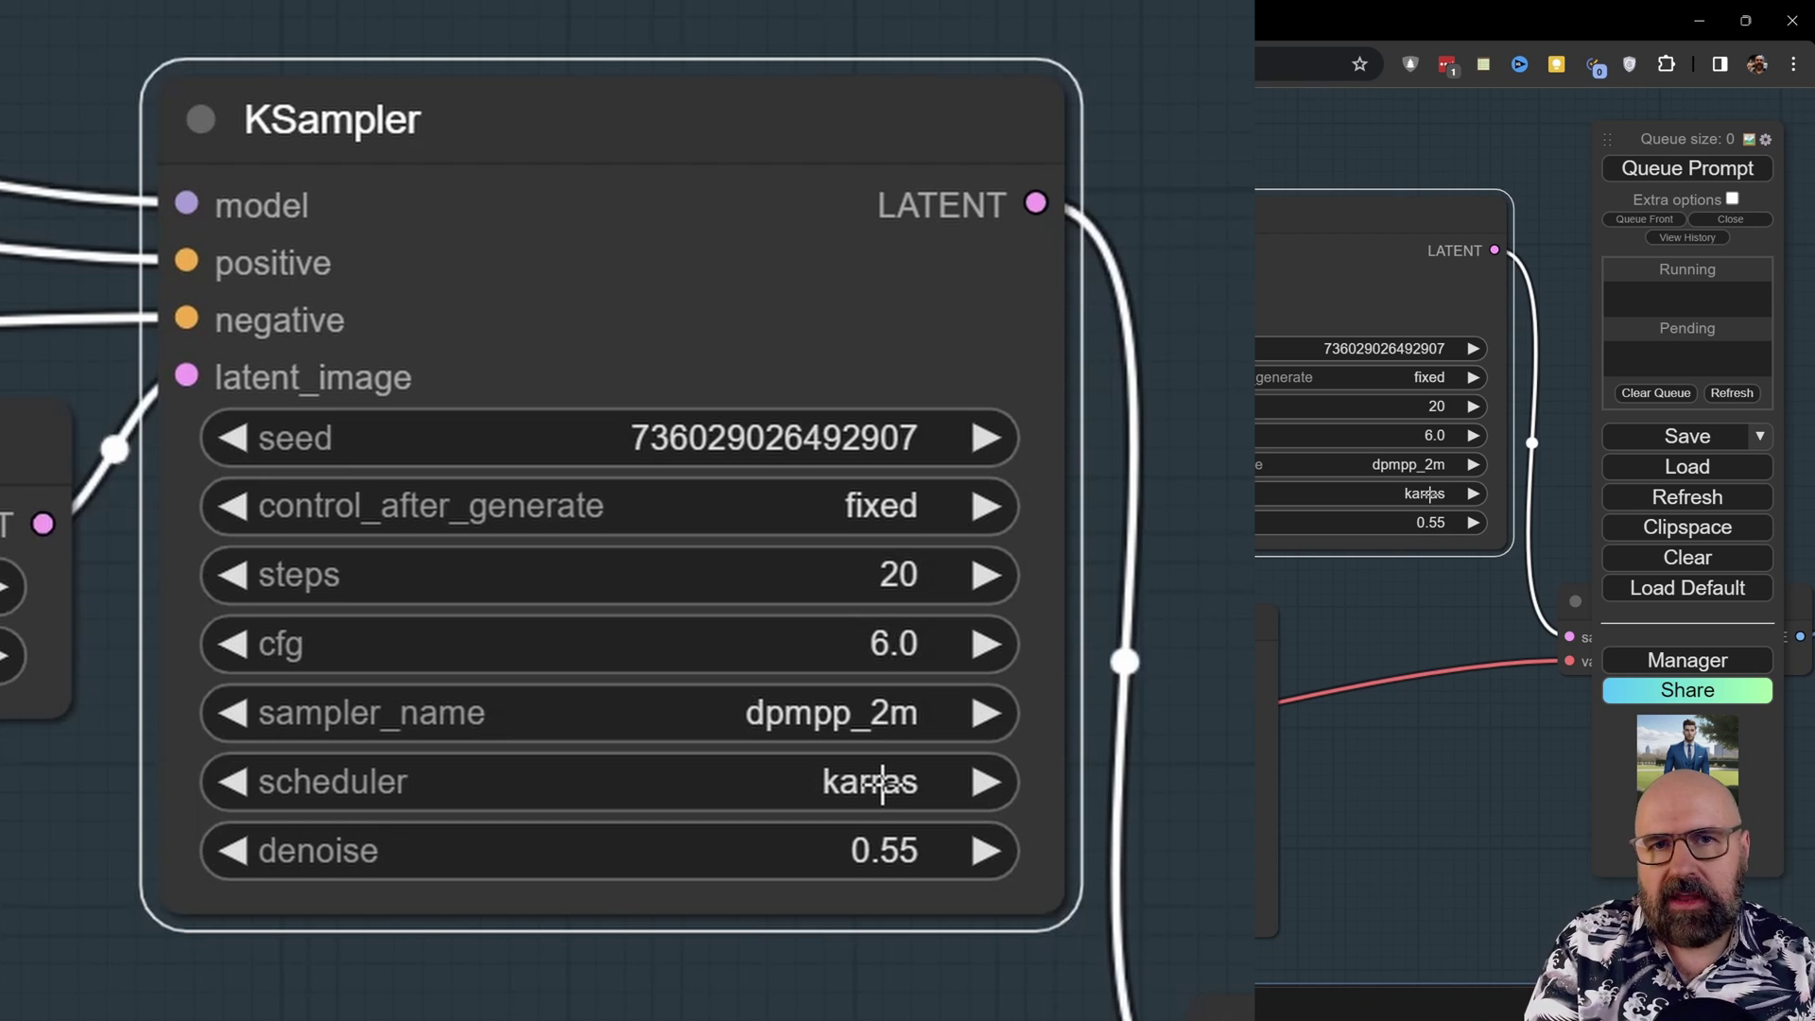
{"action": "left_click", "coordinate": [1397, 465]}
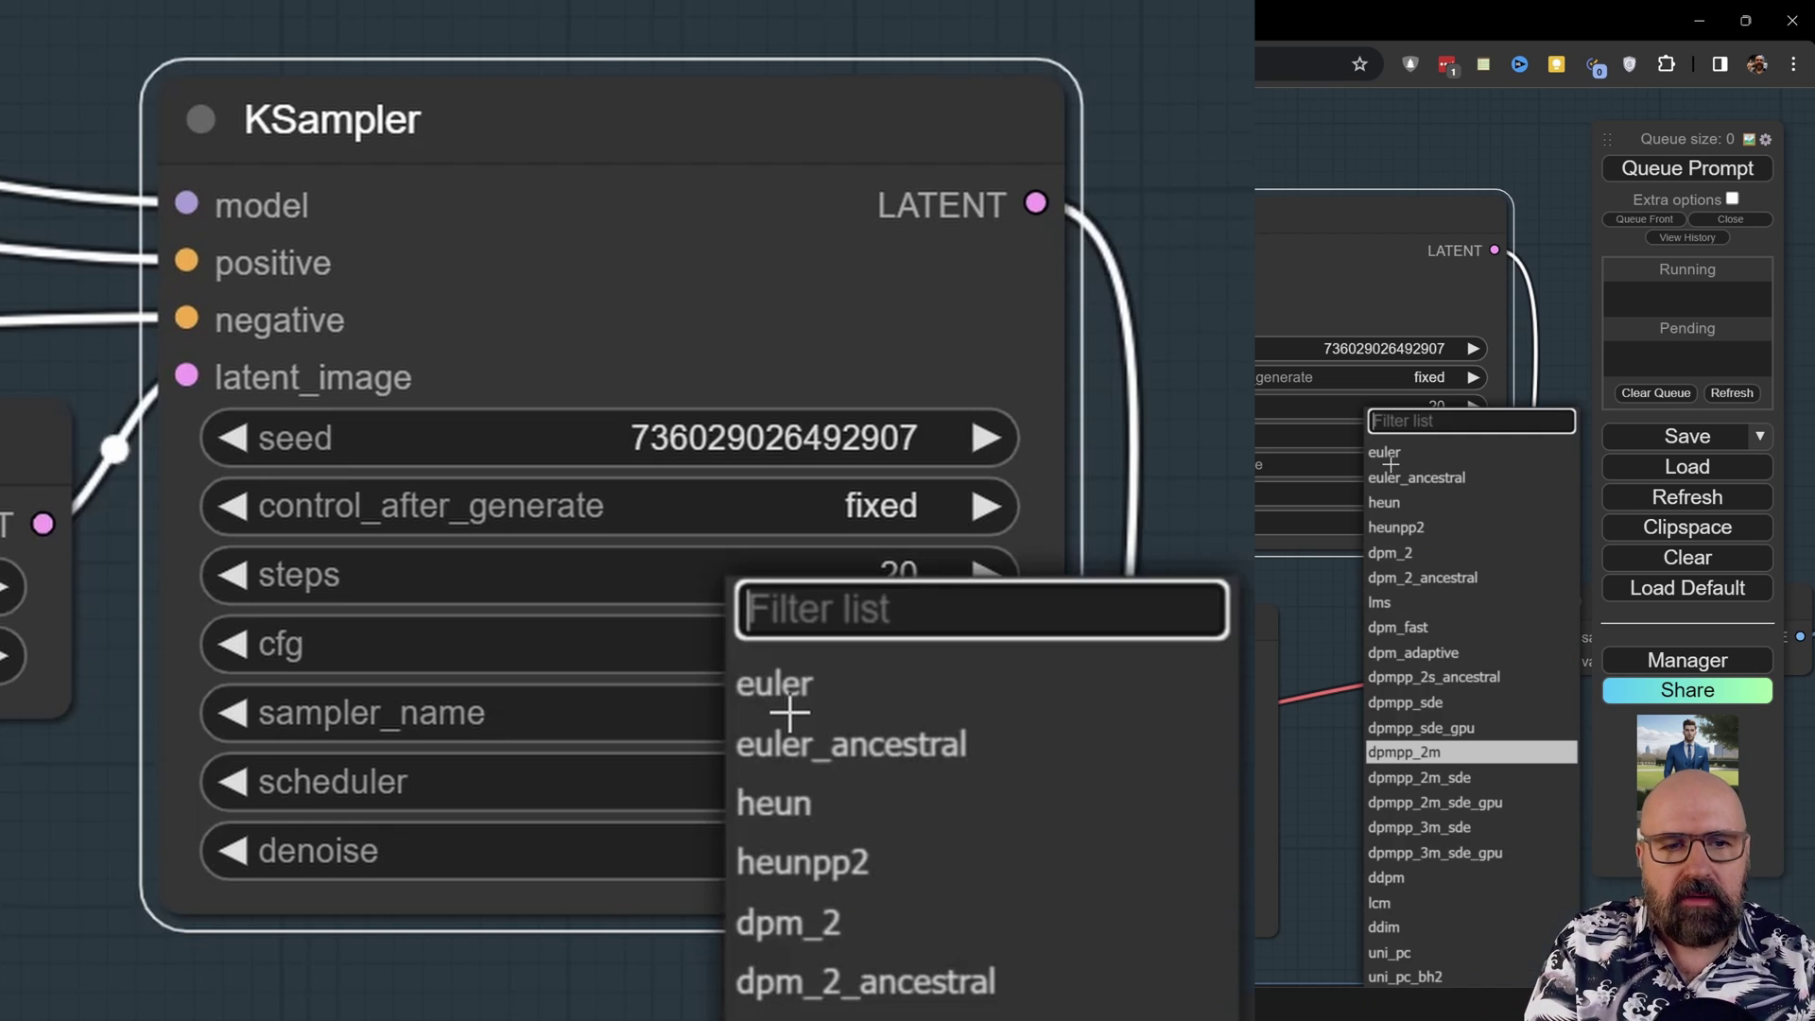
{"action": "left_click", "coordinate": [884, 765]}
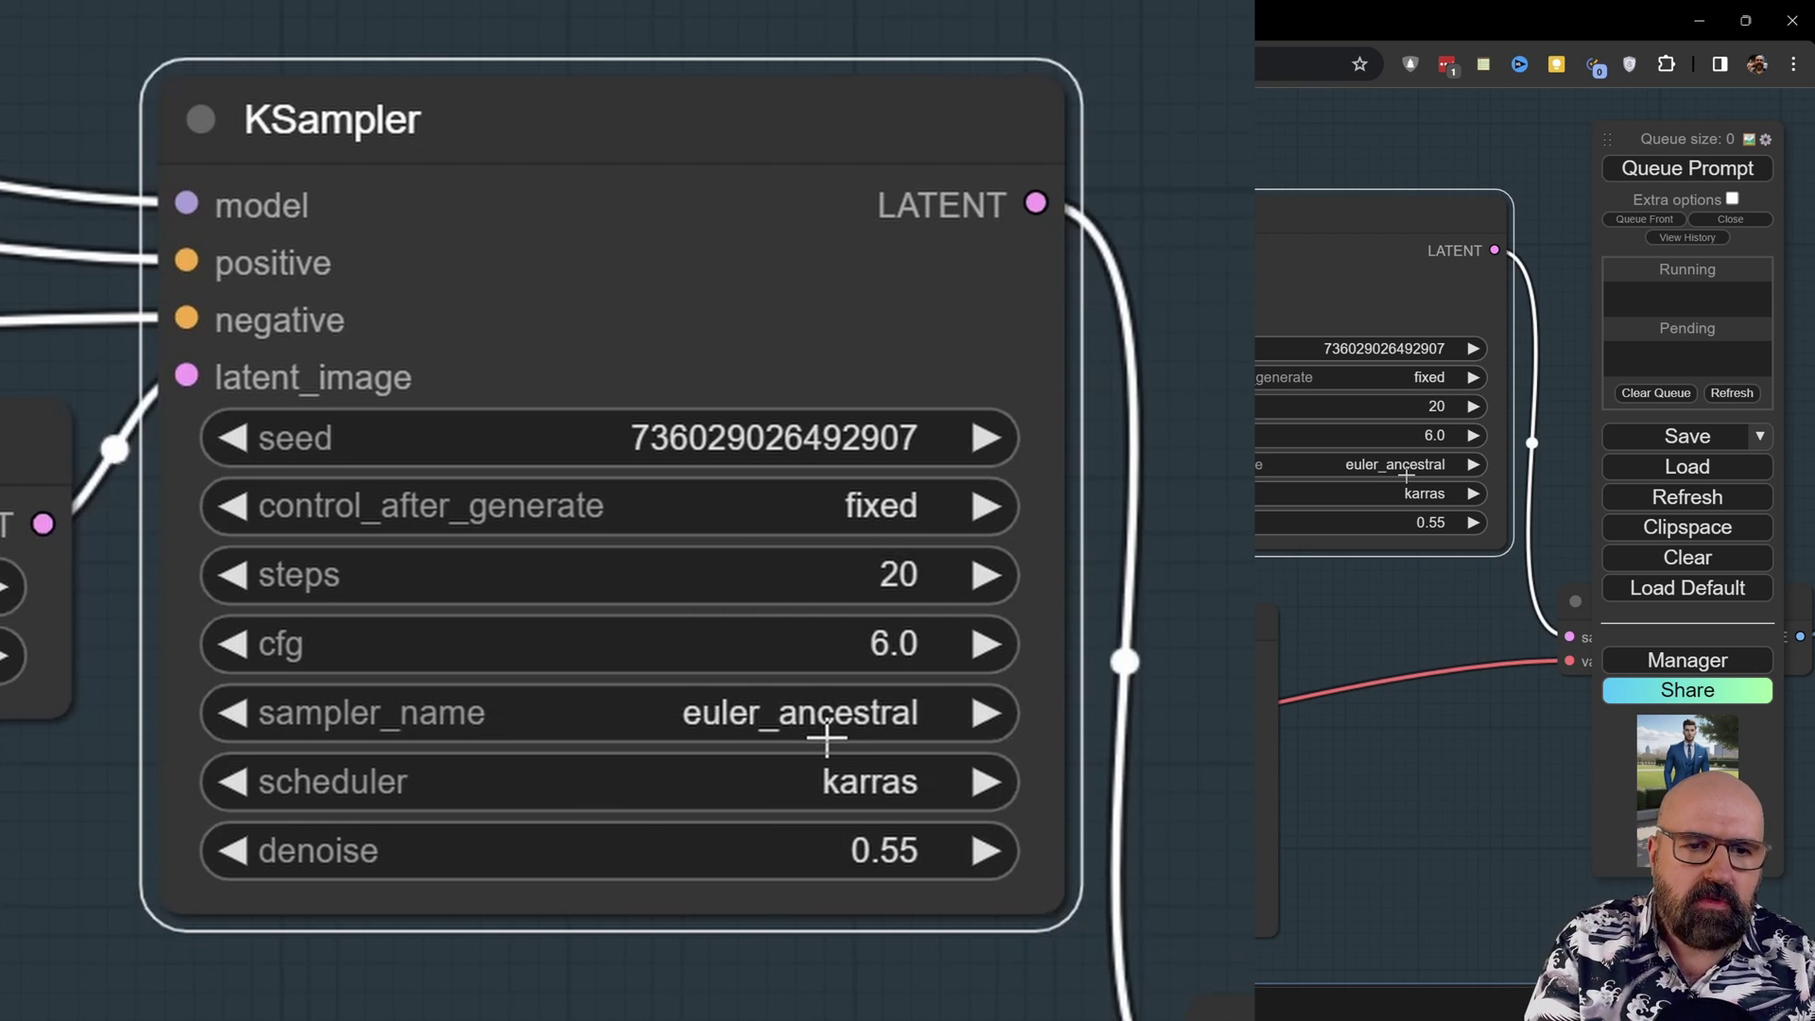
{"action": "left_click", "coordinate": [1410, 496]}
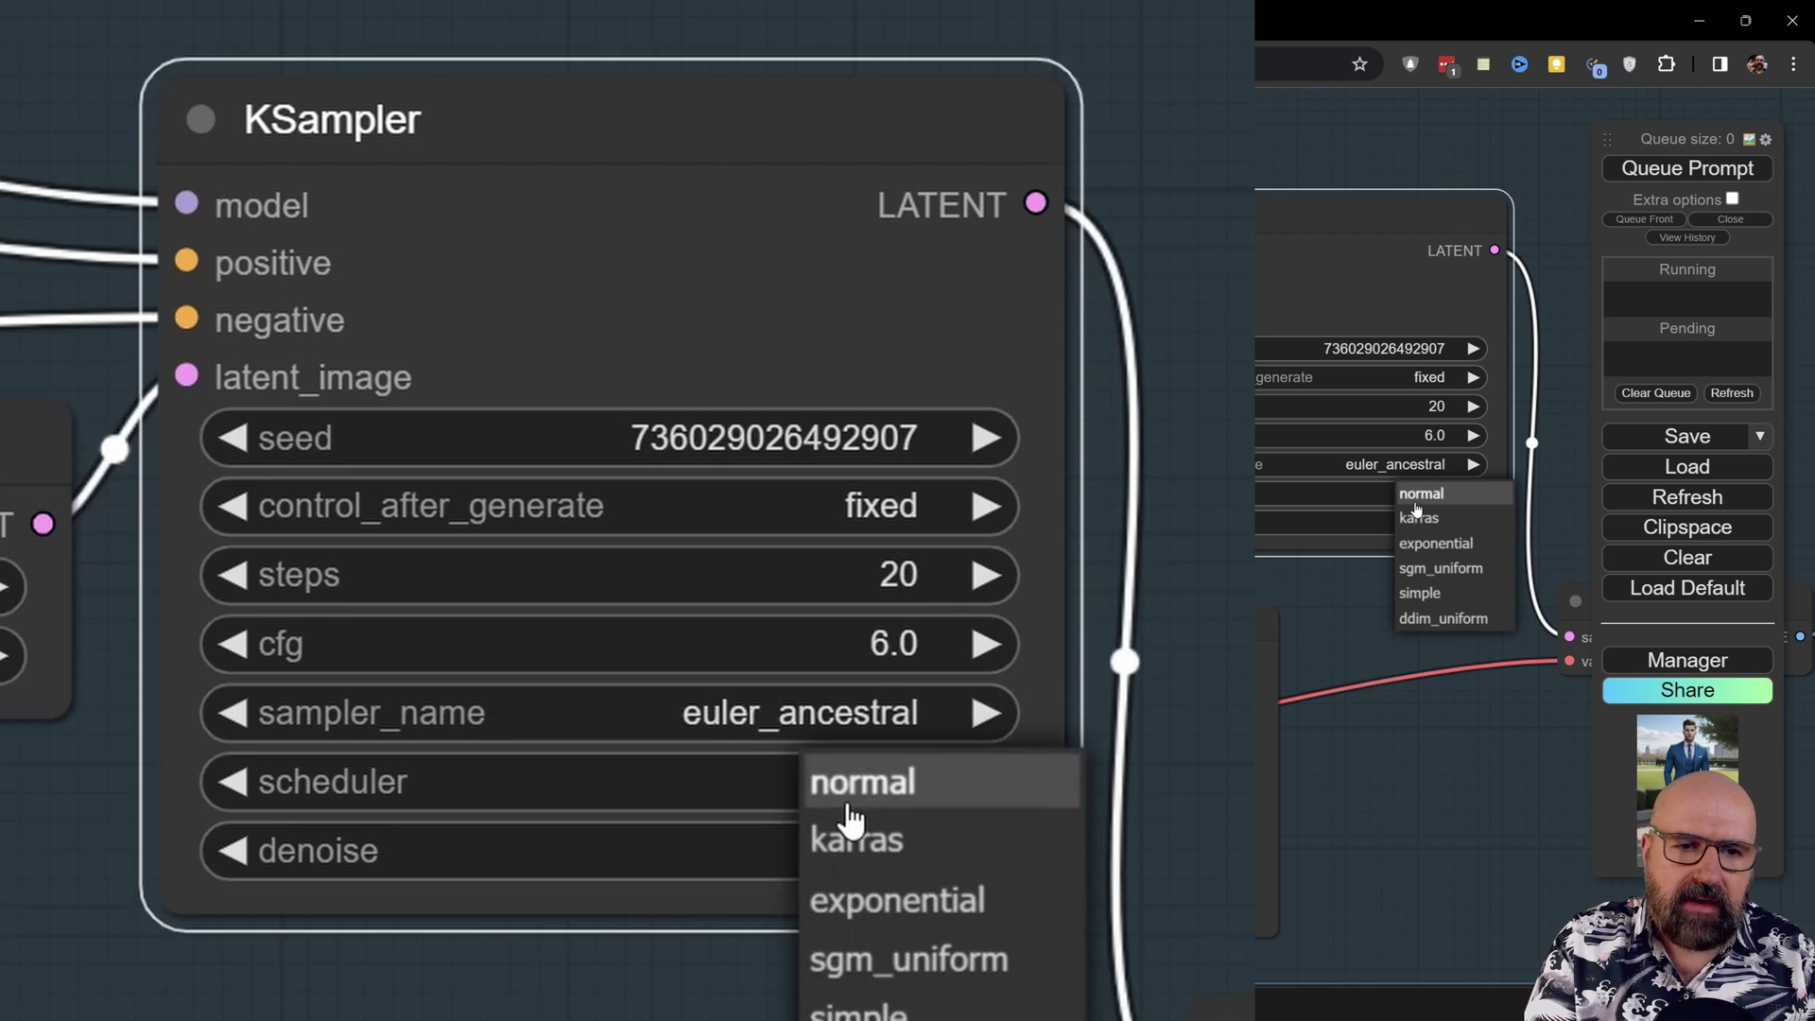
{"action": "left_click", "coordinate": [1403, 496]}
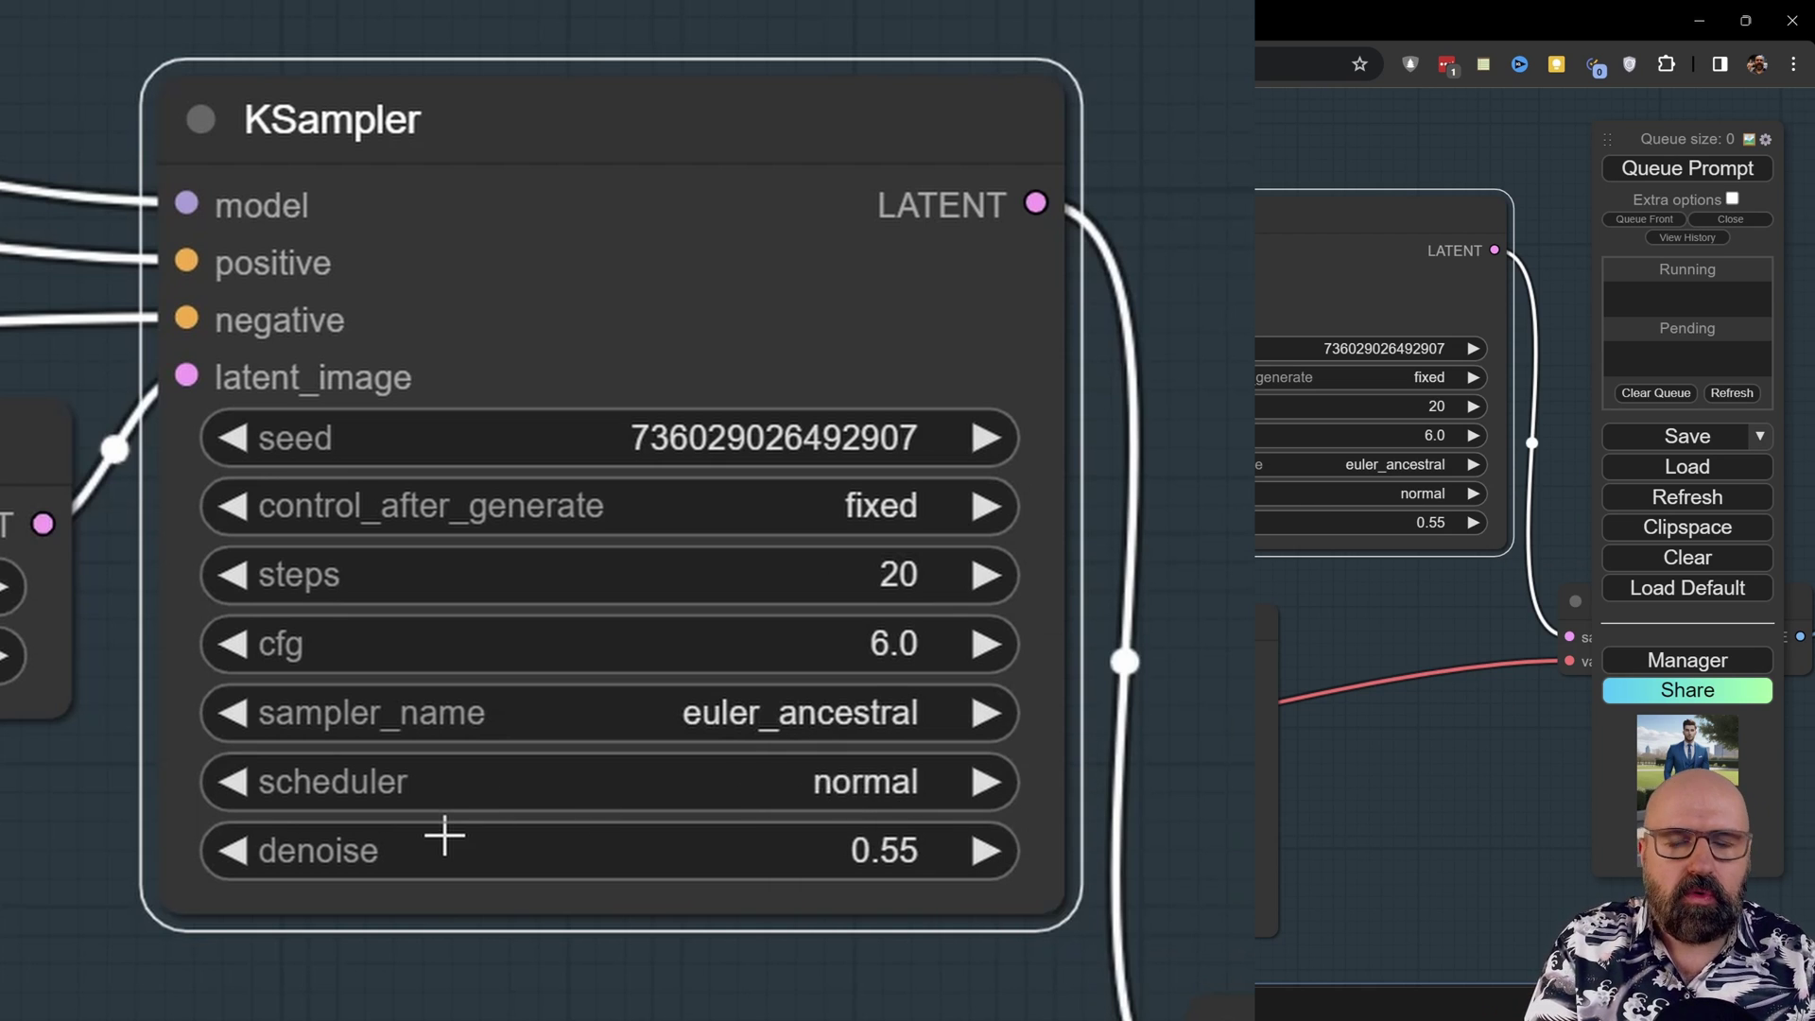